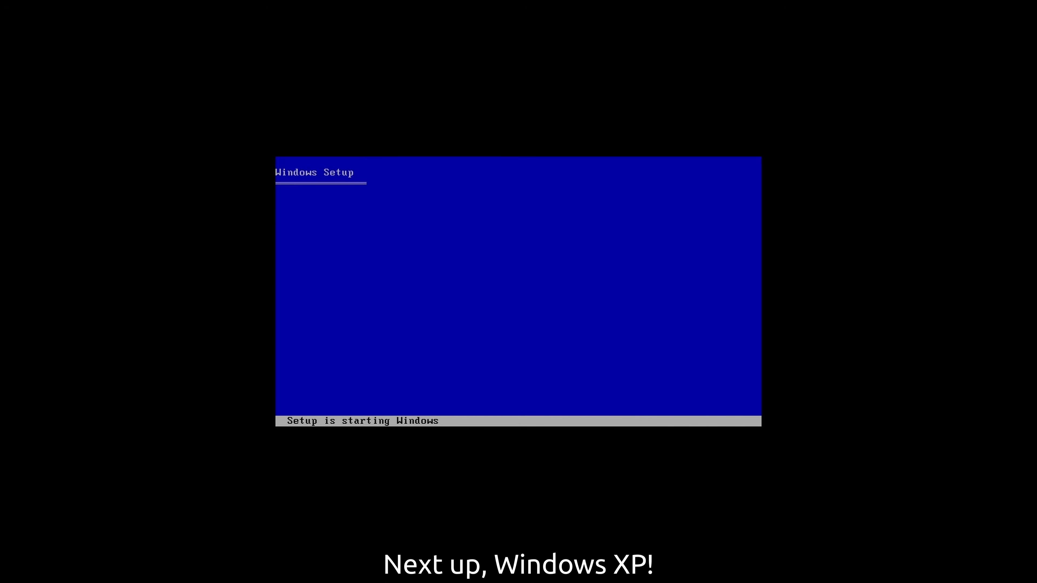
Accept the EULA and install Windows XP onto the 4096 MB D: partition.
key("Return")
key("F8")
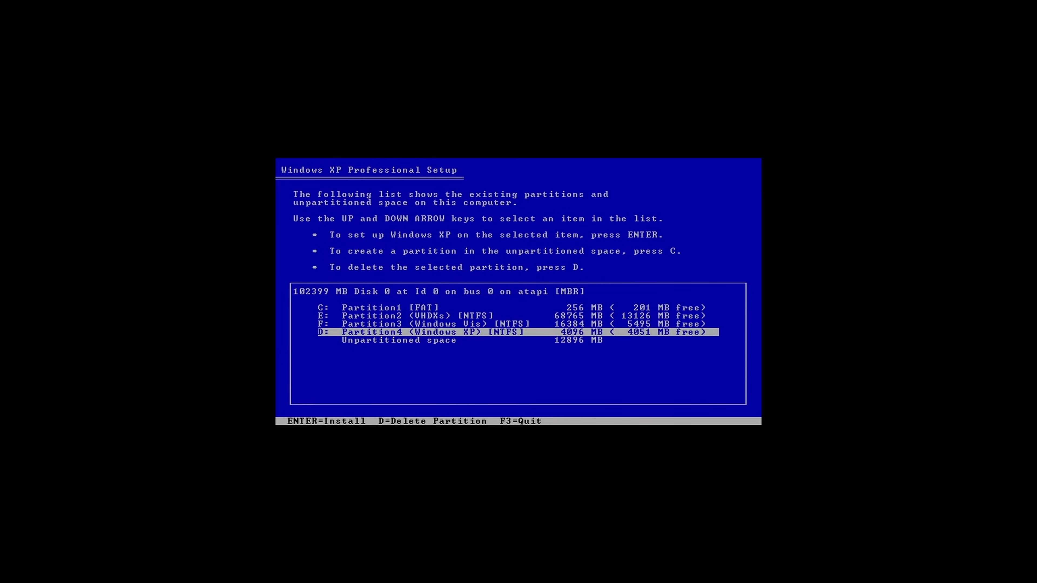
key("Return")
key("Return")
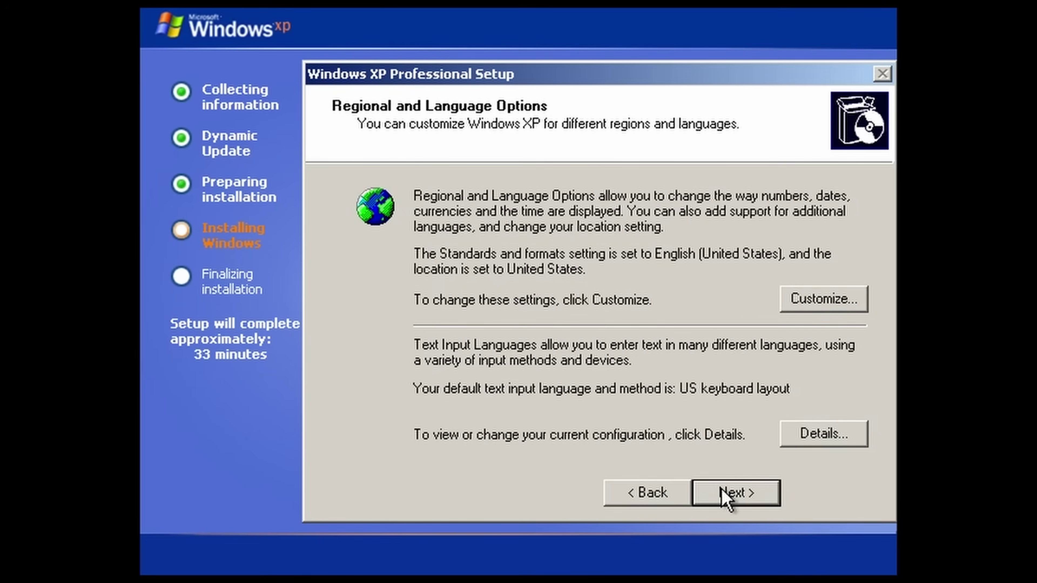
Enter the owner's name and continue without a product key, dismissing the warning.
left_click(721, 490)
type("Ц")
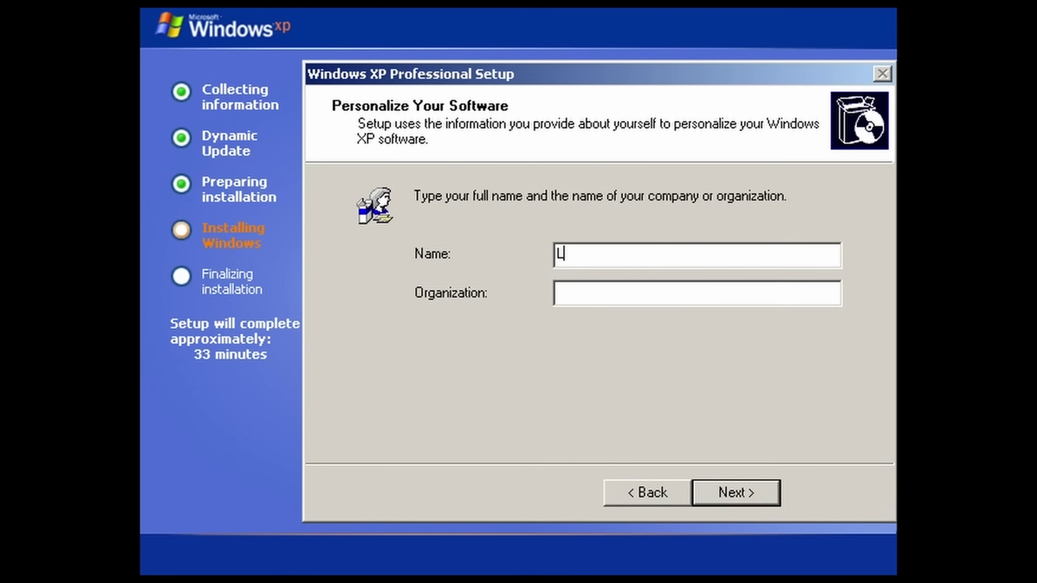
left_click(733, 495)
left_click(734, 495)
left_click(587, 408)
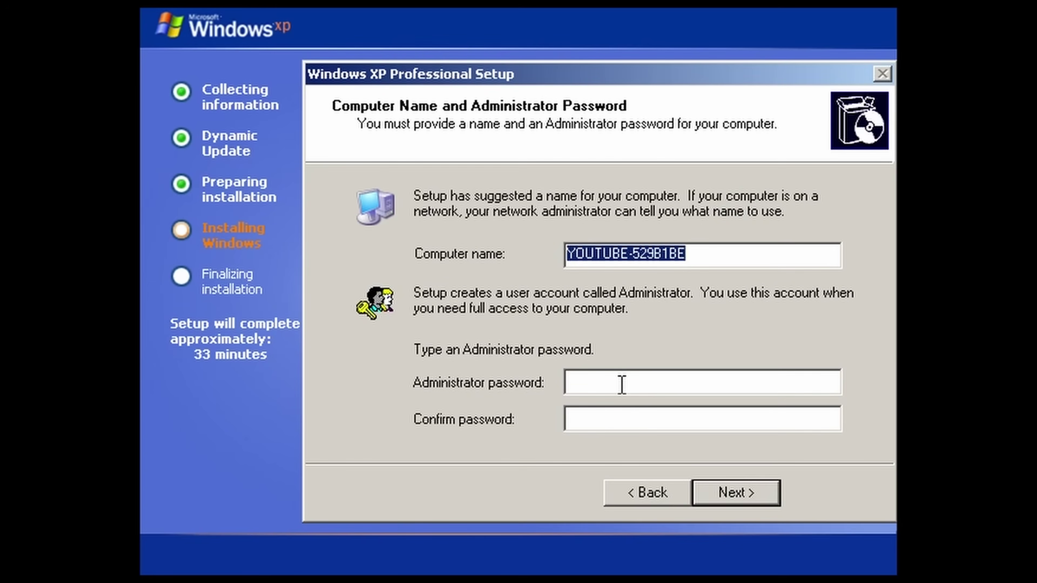
Name the computer 'xp' and set an administrator password.
type("xp")
key("Tab")
type("123")
key("Tab")
left_click(625, 372)
type("4")
key("Return")
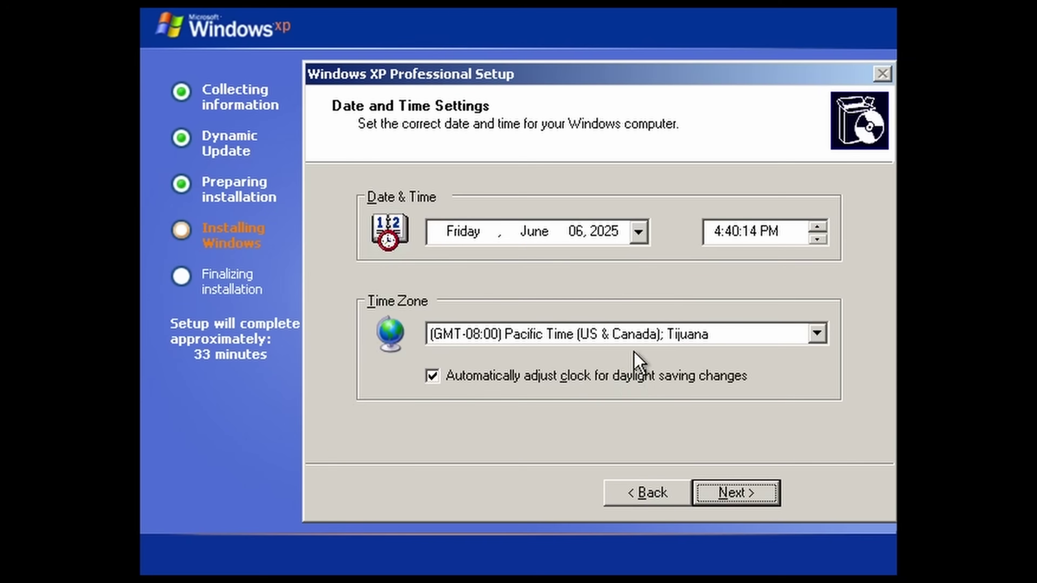
Choose the Central time zone and continue the installation.
left_click(637, 331)
left_click(733, 445)
left_click(708, 497)
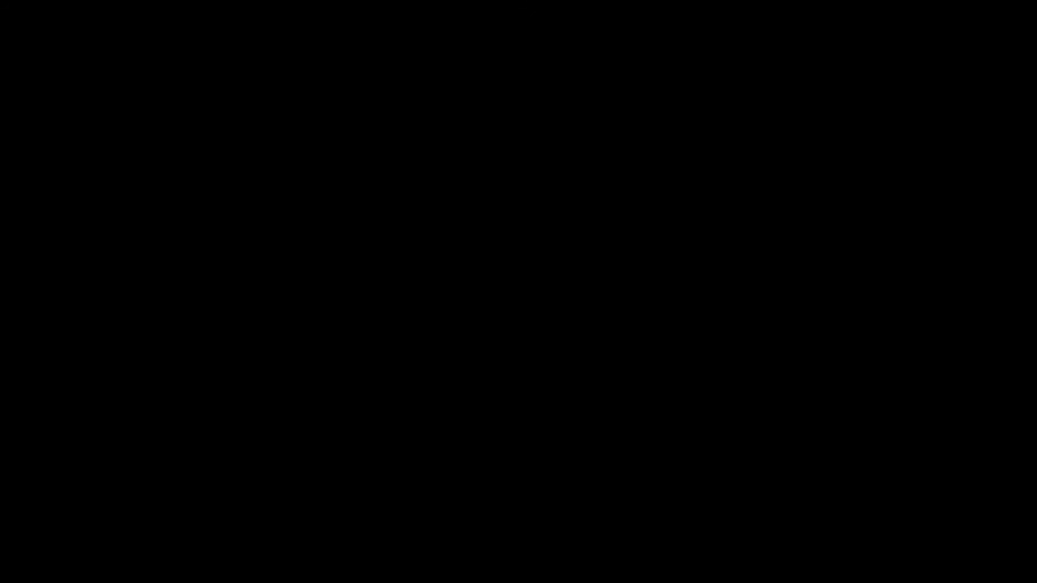
Boot Windows XP, accept the display adjustment, and name a user account in the welcome wizard.
key("Return")
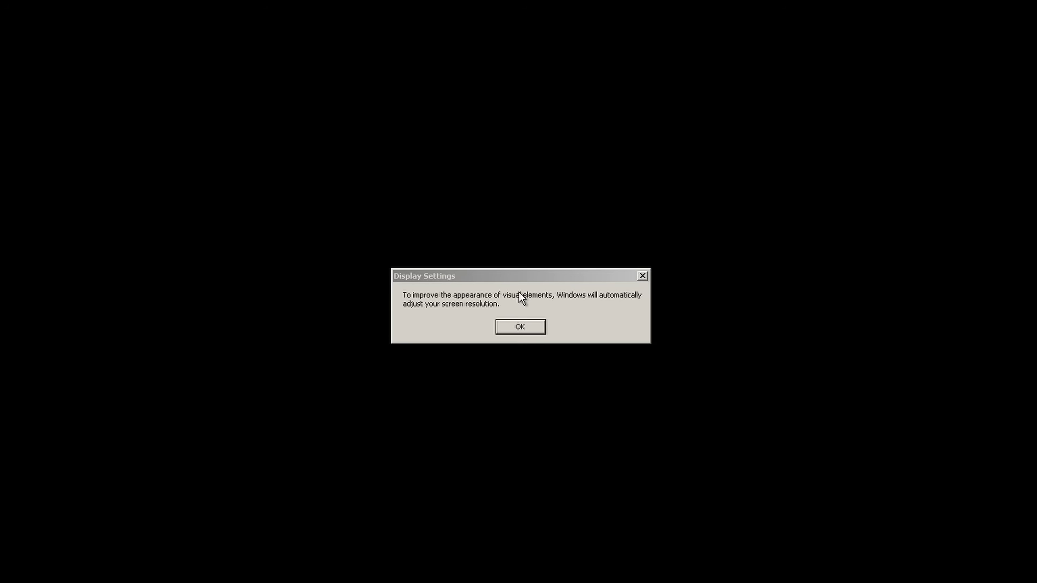
left_click(519, 326)
left_click(375, 144)
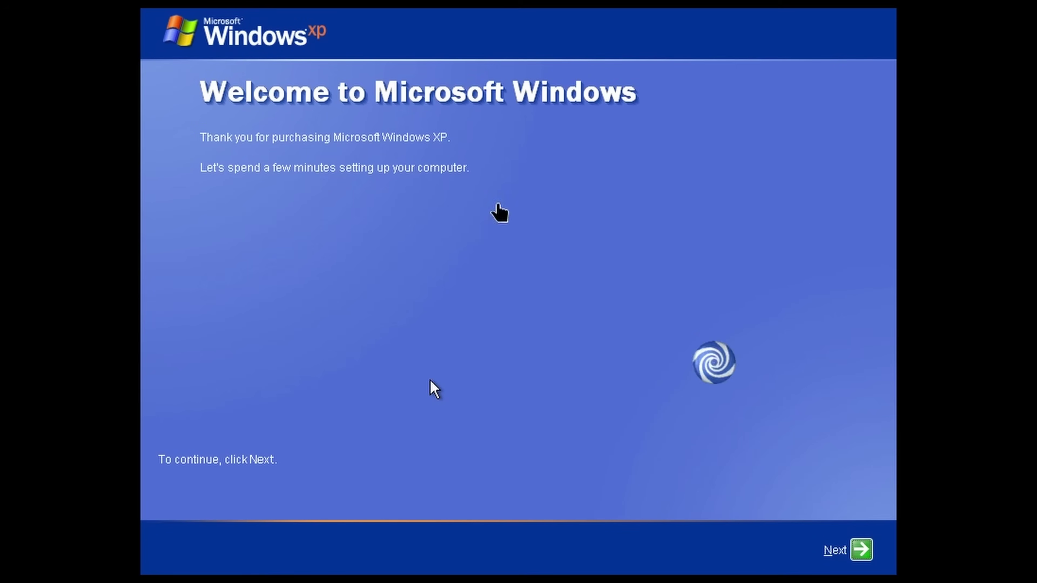
left_click(828, 550)
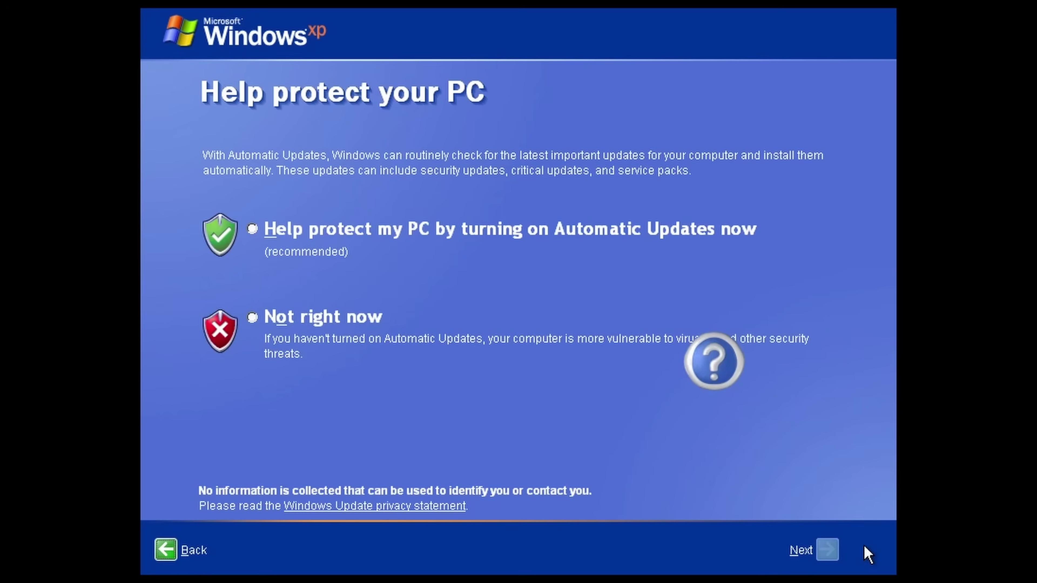
left_click(841, 546)
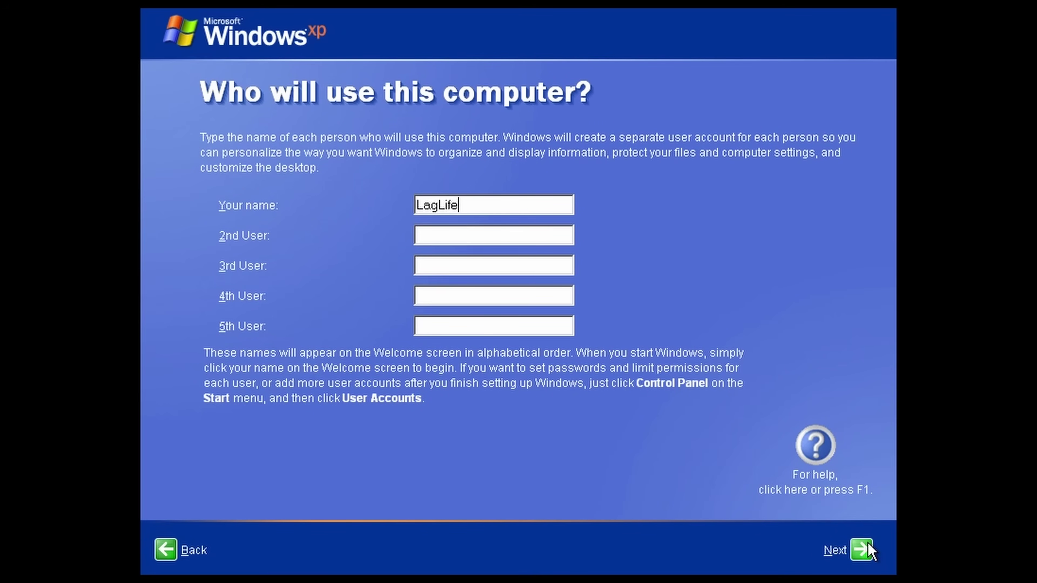
left_click(867, 542)
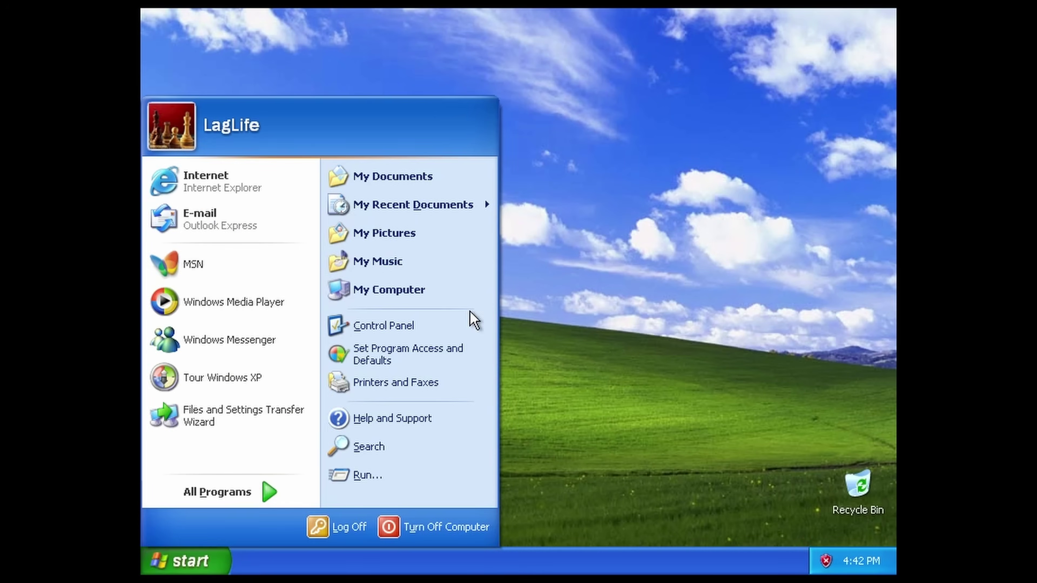
Browse from My Computer to the Windows XP D: drive.
right_click(431, 291)
left_click(518, 354)
left_click(312, 260)
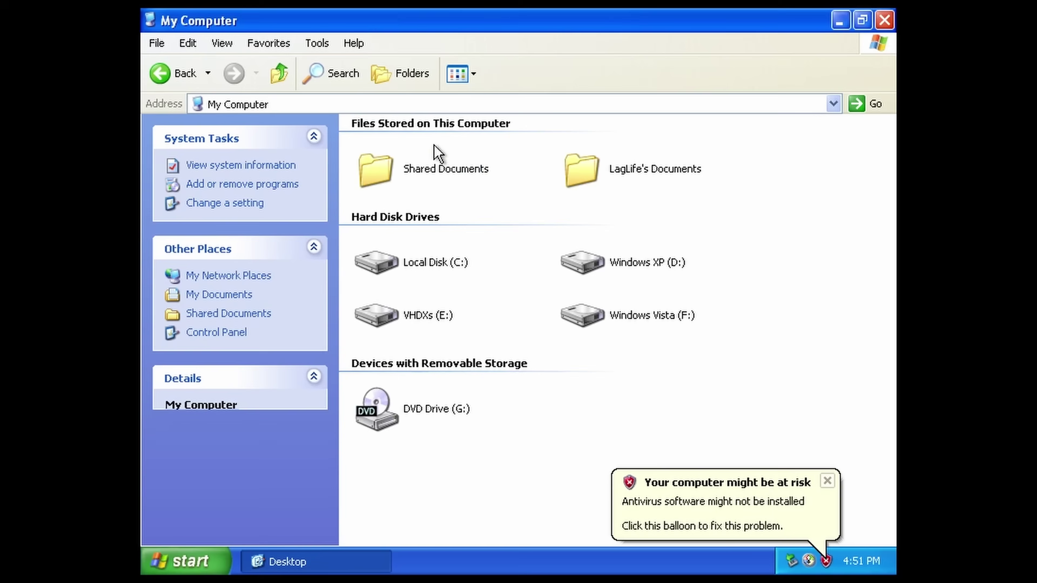
double_click(375, 261)
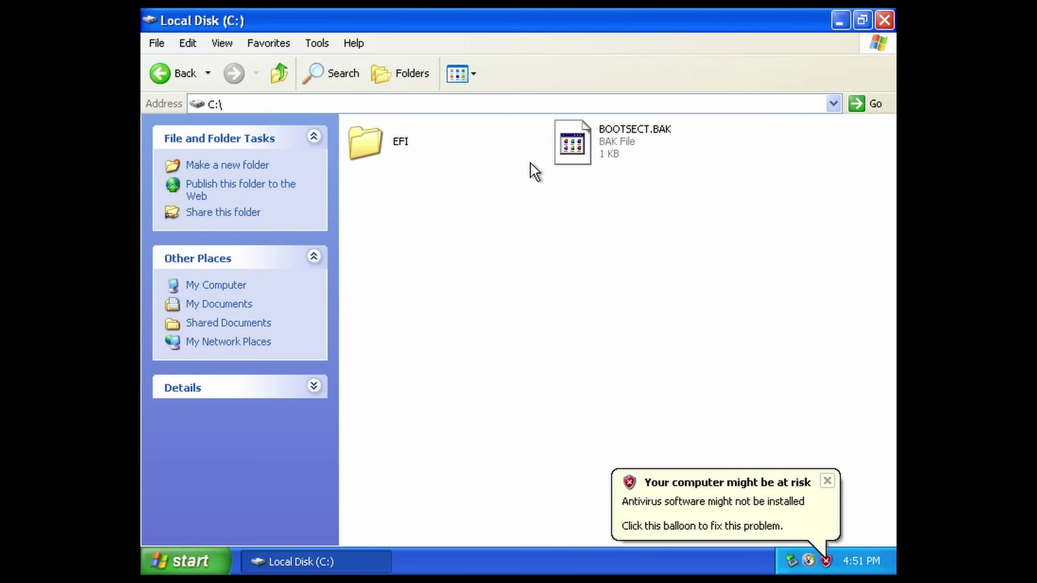
key("BackSpace")
double_click(582, 261)
Install the Intel PRO/1000 MT network drivers from PRO2KXP_v14_0.
double_click(370, 243)
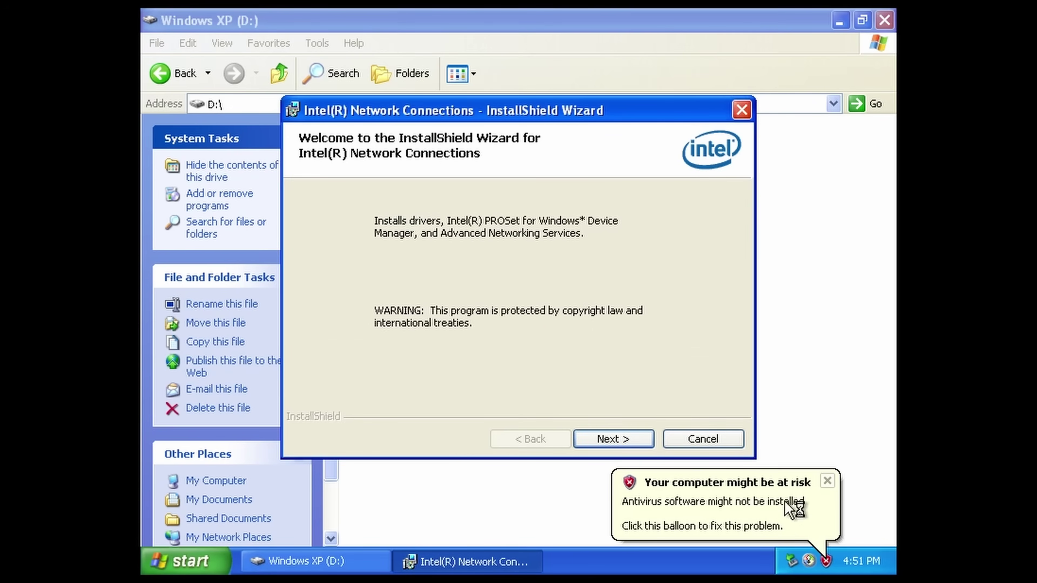
left_click(606, 437)
left_click(516, 378)
left_click(608, 438)
left_click(609, 438)
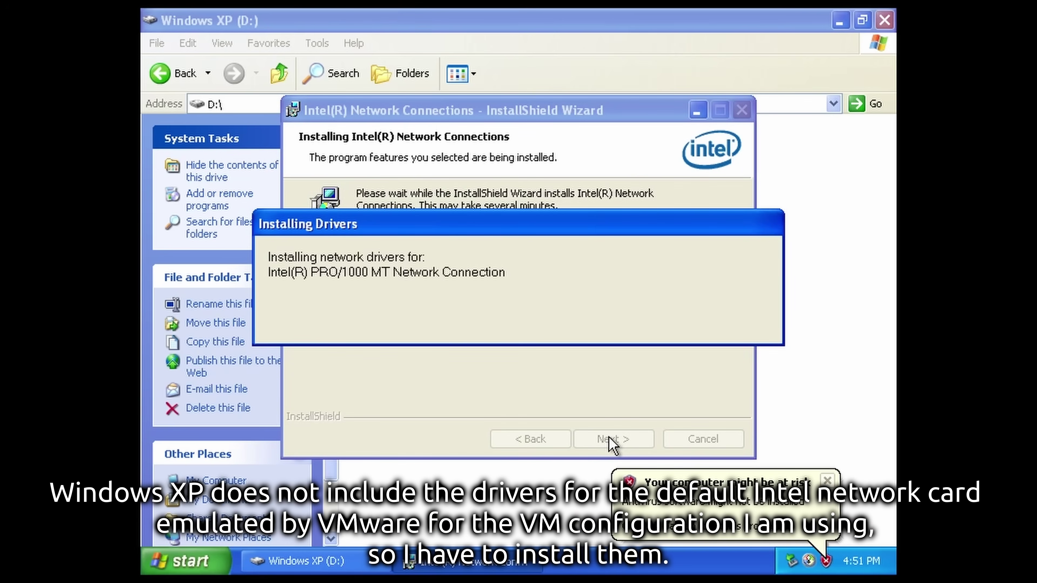
left_click(609, 439)
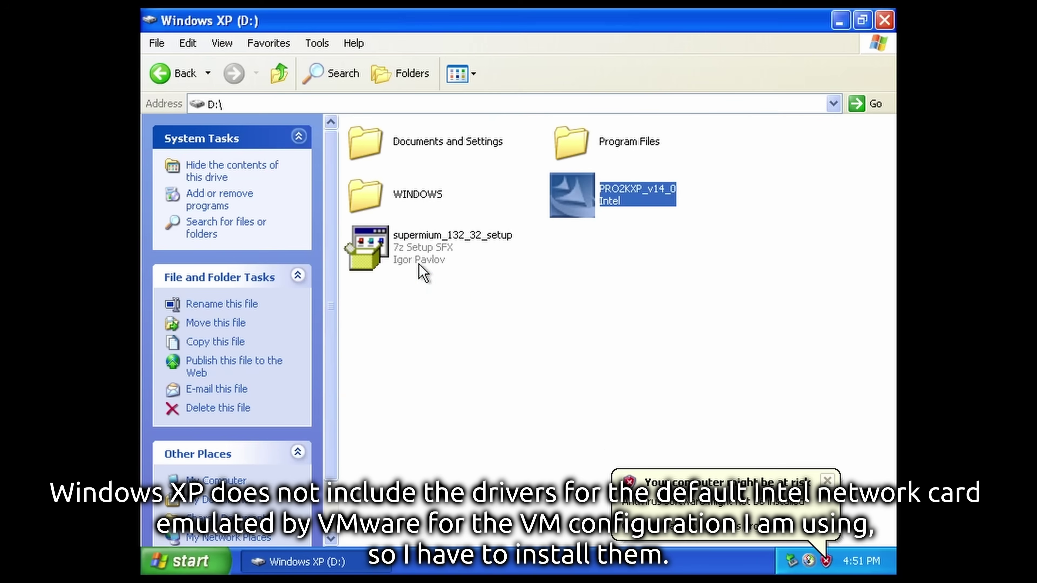
Install Supermium for all users with shortcuts, then close the D: drive window.
double_click(368, 240)
left_click(253, 397)
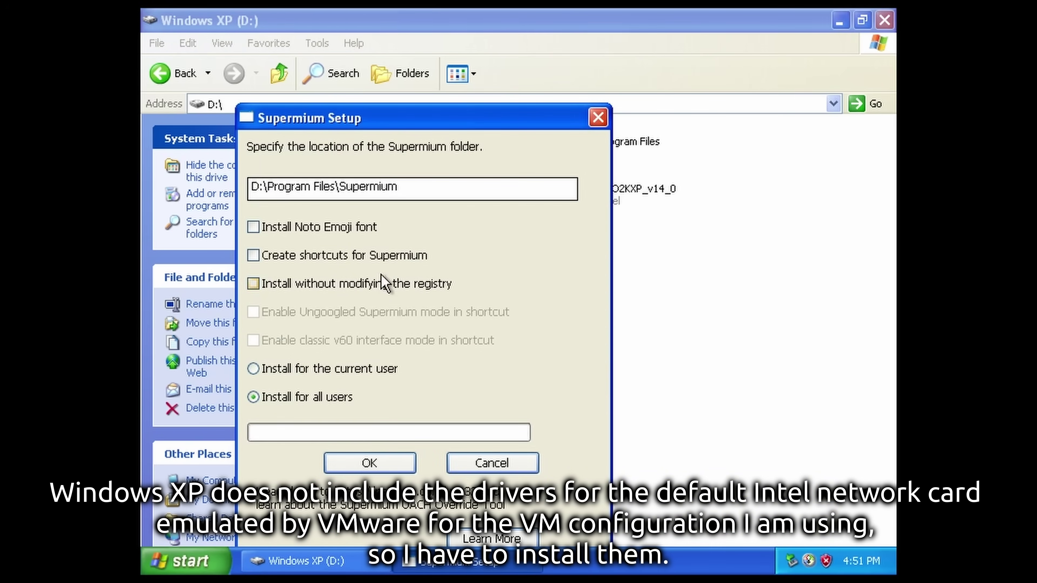
left_click(253, 255)
left_click(253, 312)
left_click(253, 341)
left_click(369, 463)
key("alt+F4")
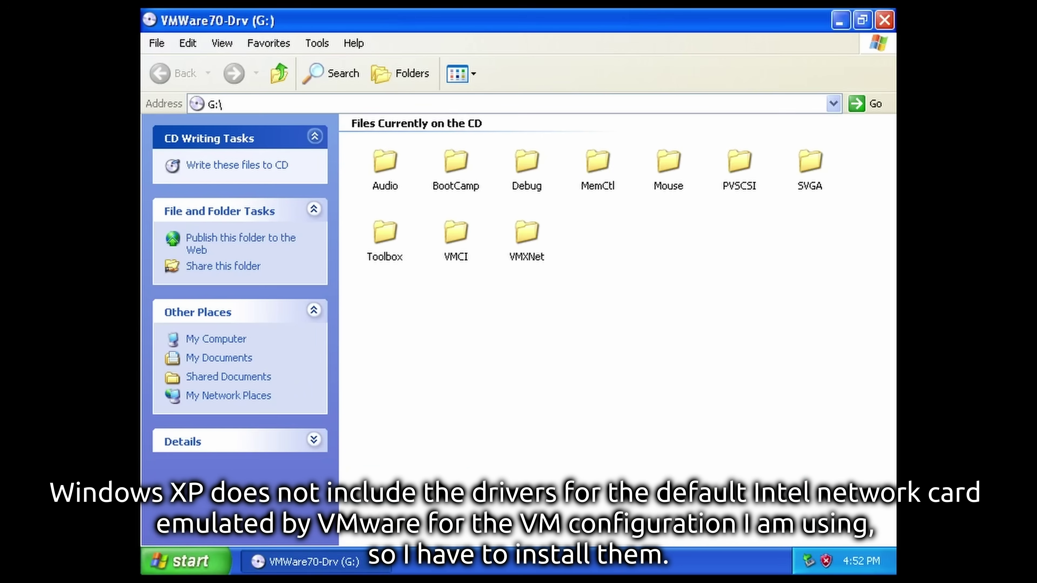
View the system properties of My Computer, then close them.
left_click(185, 560)
right_click(394, 288)
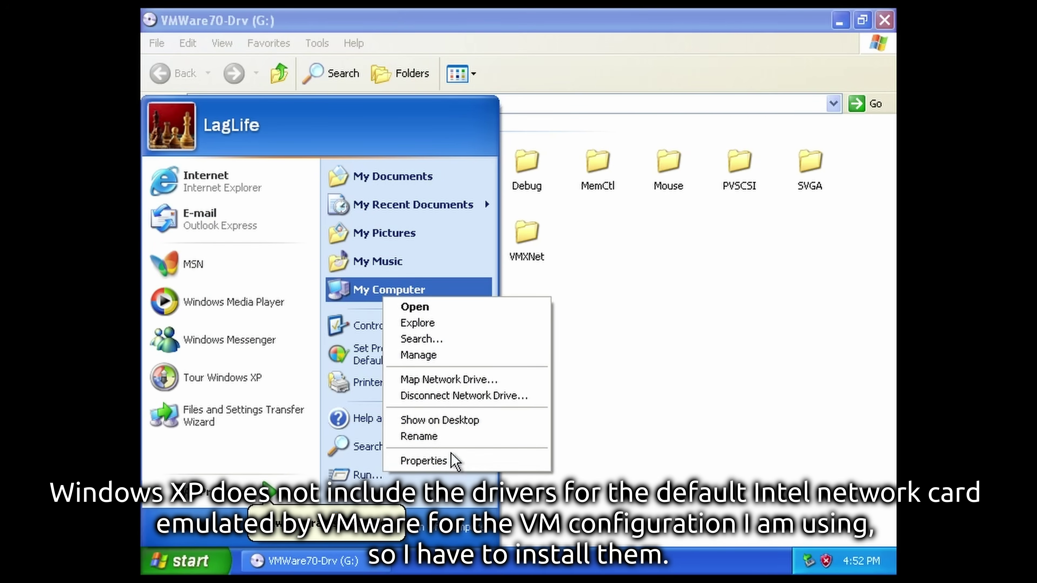
left_click(453, 460)
left_click(544, 49)
left_click(186, 560)
In Computer Management, update device drivers, installing the video controller driver.
right_click(424, 294)
left_click(453, 335)
left_click(311, 259)
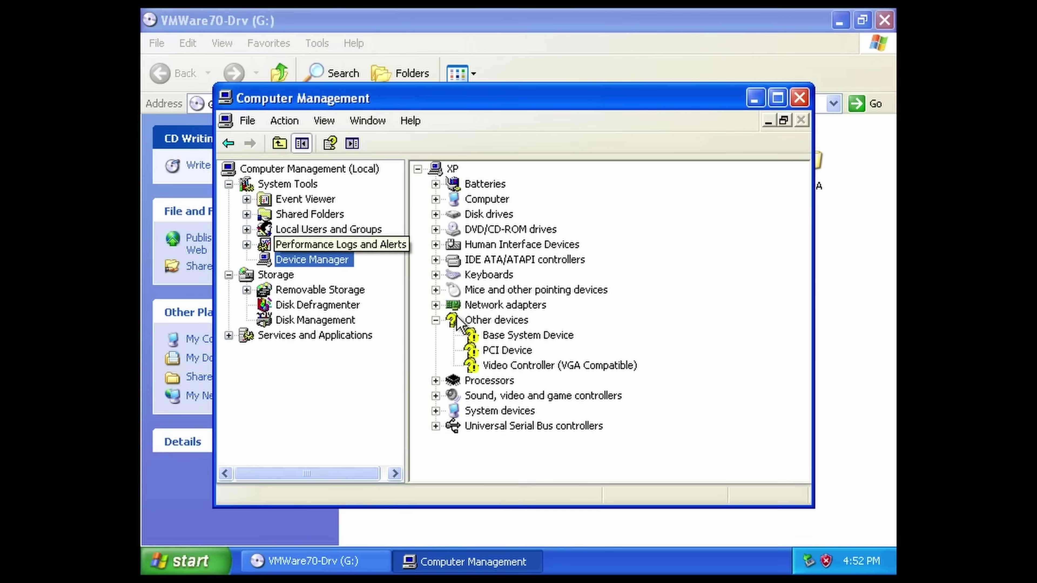
right_click(571, 364)
left_click(596, 372)
left_click(609, 424)
left_click(763, 520)
left_click(764, 520)
left_click(767, 520)
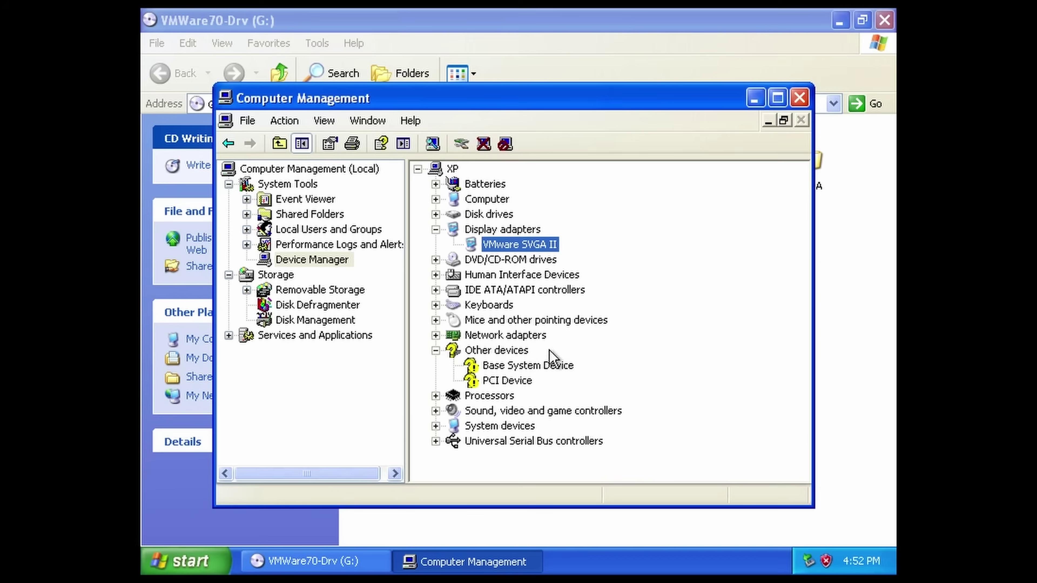
Update the Base System Device driver.
right_click(547, 359)
left_click(567, 367)
left_click(609, 426)
left_click(767, 520)
left_click(768, 520)
Try installing the PCI Device driver from a specific location, dismissing the location error.
left_click(768, 520)
right_click(527, 364)
left_click(534, 372)
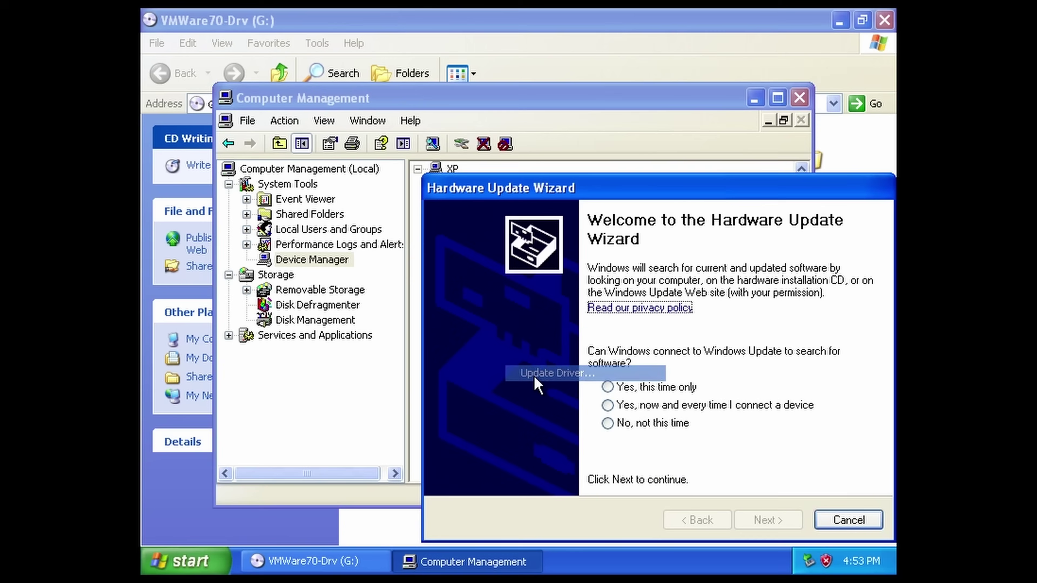
left_click(611, 424)
left_click(767, 521)
left_click(697, 520)
left_click(607, 443)
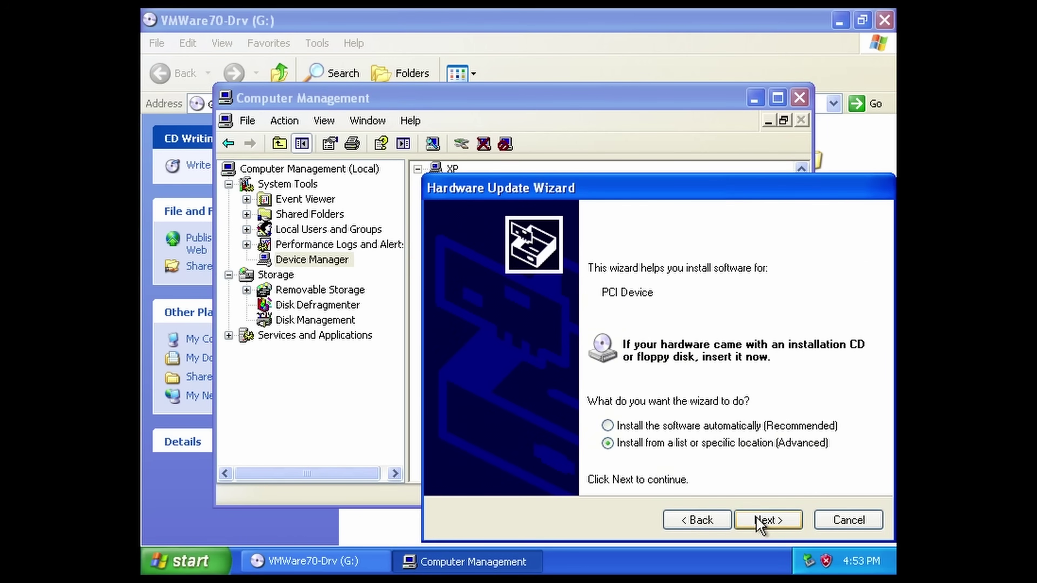
left_click(767, 520)
left_click(810, 378)
left_click(541, 405)
left_click(518, 342)
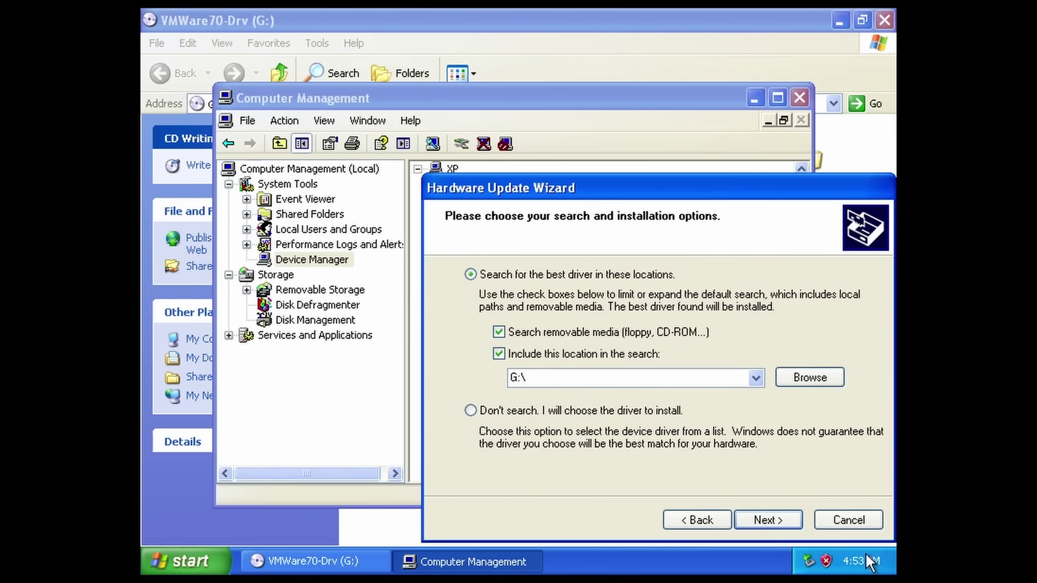
left_click(849, 520)
Retry updating the PCI Device driver from a specific location.
right_click(504, 363)
left_click(527, 371)
left_click(608, 423)
left_click(767, 520)
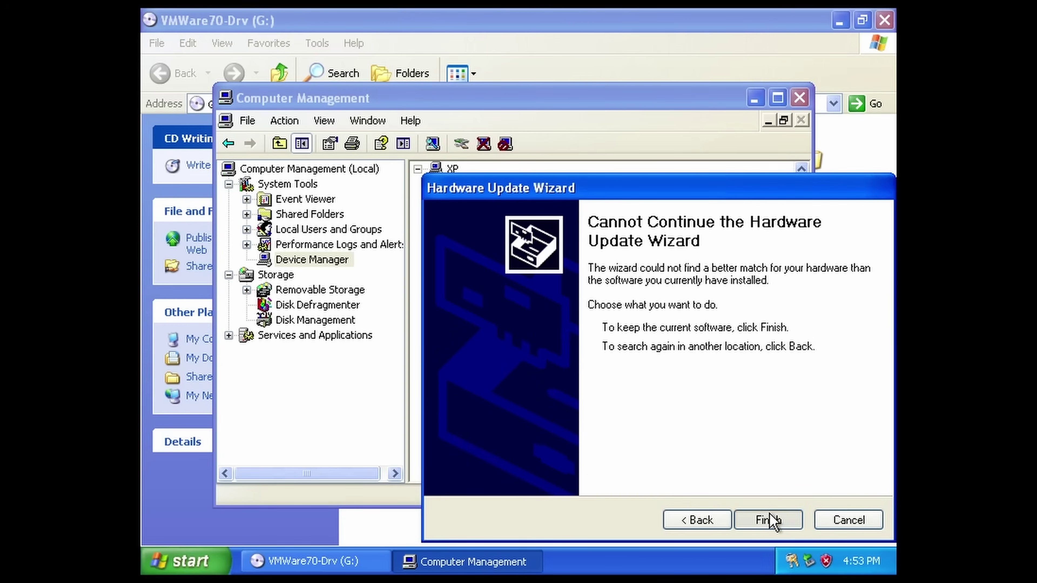
left_click(697, 520)
left_click(607, 441)
left_click(767, 520)
left_click(767, 520)
left_click(518, 340)
Point the driver search to the Mouse folder on drive G:.
left_click(810, 378)
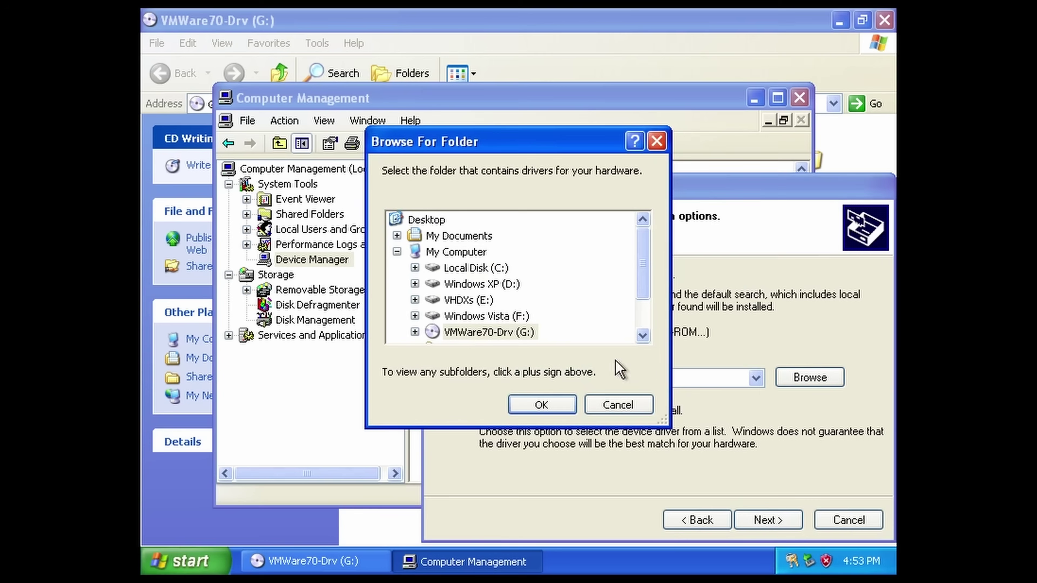
left_click(416, 267)
left_click(475, 232)
left_click(537, 403)
left_click(767, 520)
Open the Mouse folder on the driver CD and inspect the vmmouse setup file.
left_click(755, 525)
double_click(668, 158)
right_click(449, 166)
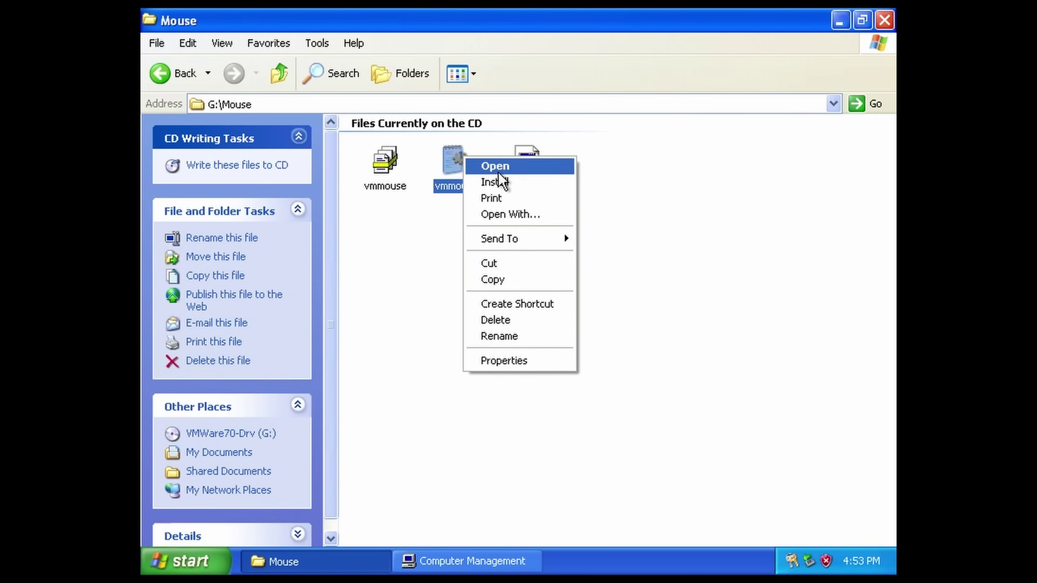
left_click(493, 181)
Rerun the device driver update until the wizard reports it cannot continue, then finish.
left_click(469, 562)
left_click(530, 370)
left_click(608, 423)
left_click(767, 520)
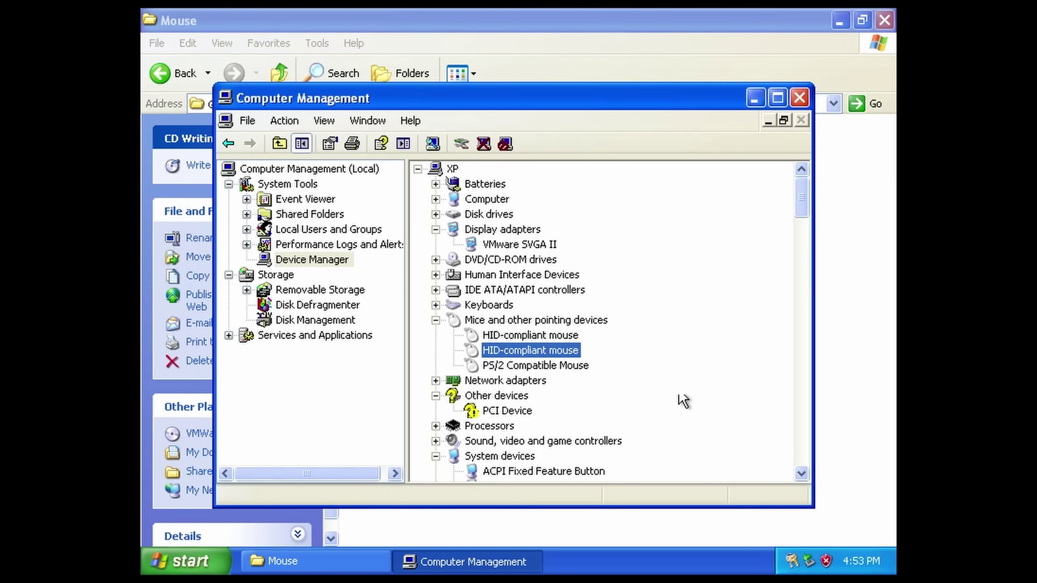
left_click(608, 423)
left_click(768, 520)
left_click(767, 520)
left_click(768, 519)
Close Computer Management and the Mouse folder, then restart Windows XP.
left_click(799, 98)
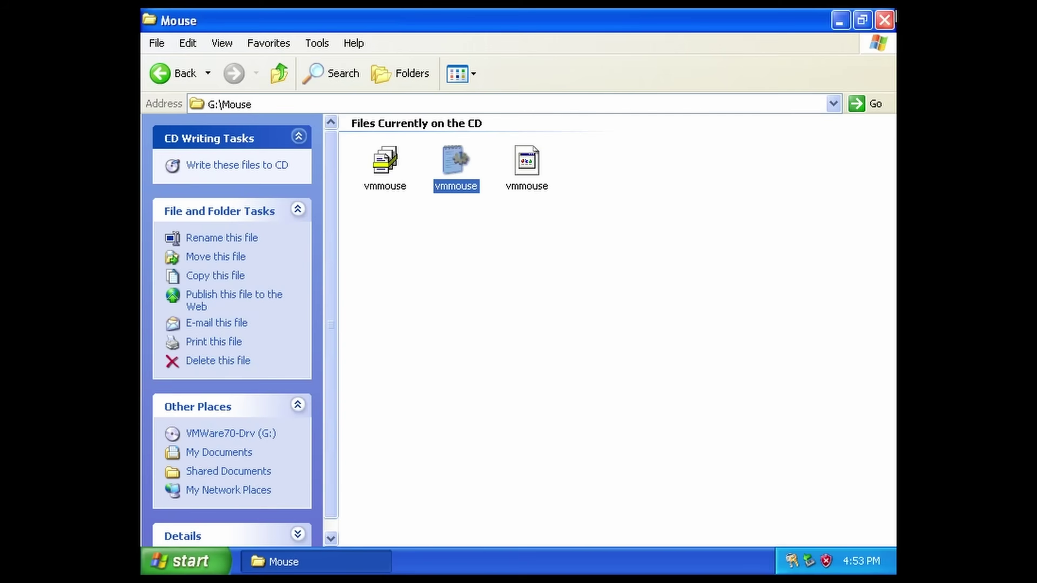
left_click(884, 20)
left_click(186, 561)
left_click(428, 533)
left_click(546, 251)
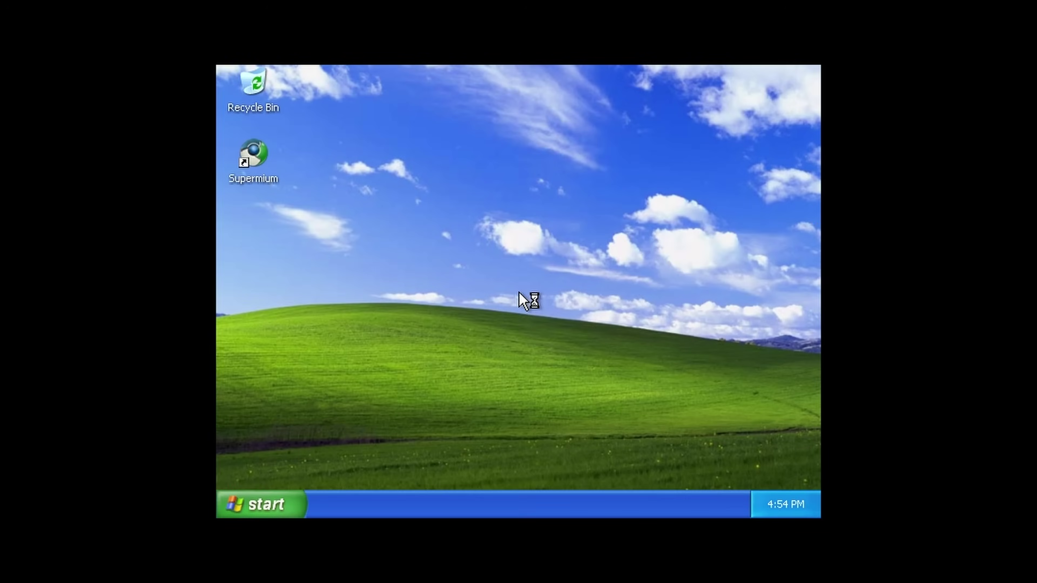
Set the XP screen resolution to 1280 by 720 in Display Properties and close the open windows.
right_click(361, 319)
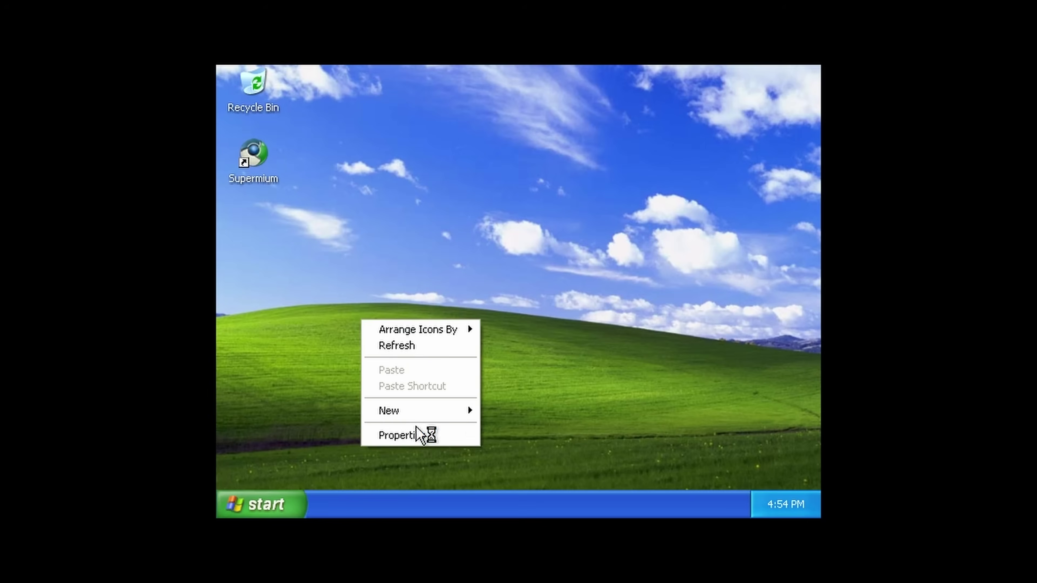
left_click(423, 435)
left_click_drag(355, 341, 409, 341)
left_click(602, 478)
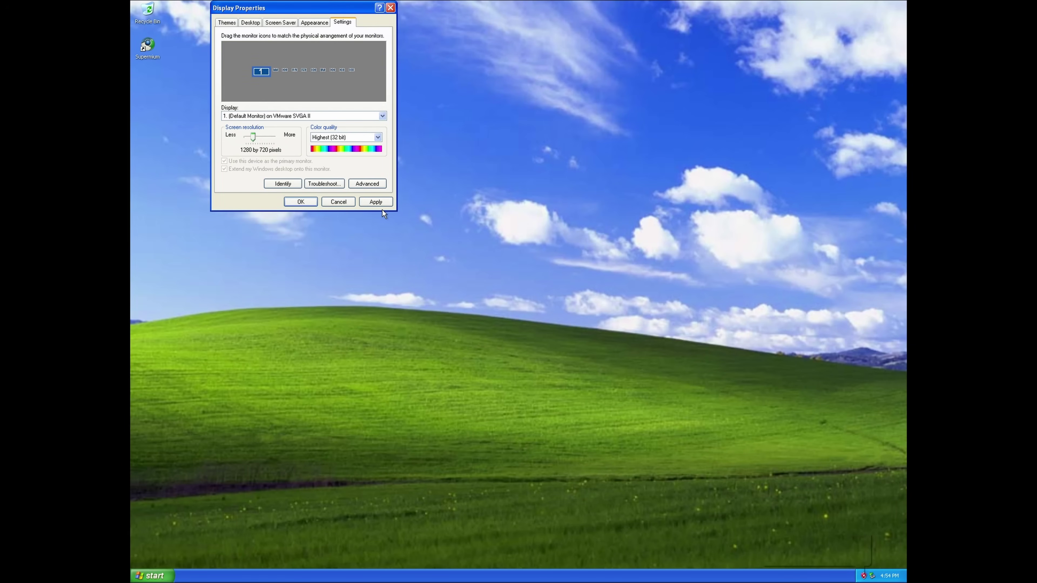
left_click(376, 202)
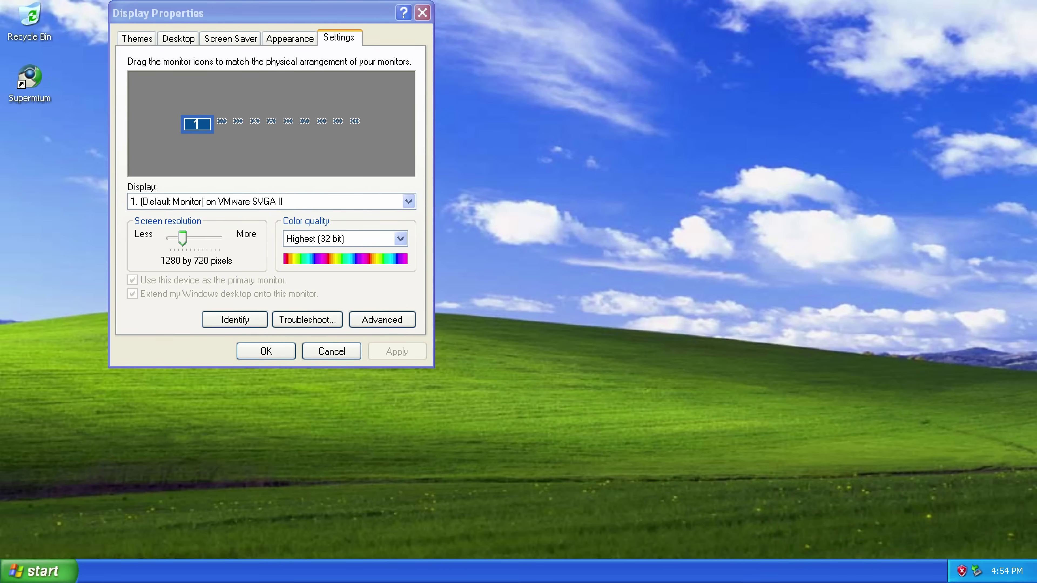
key("Escape")
key("super+e")
key("alt+F4")
Launch Supermium, view the About Supermium page, then close that tab.
double_click(29, 80)
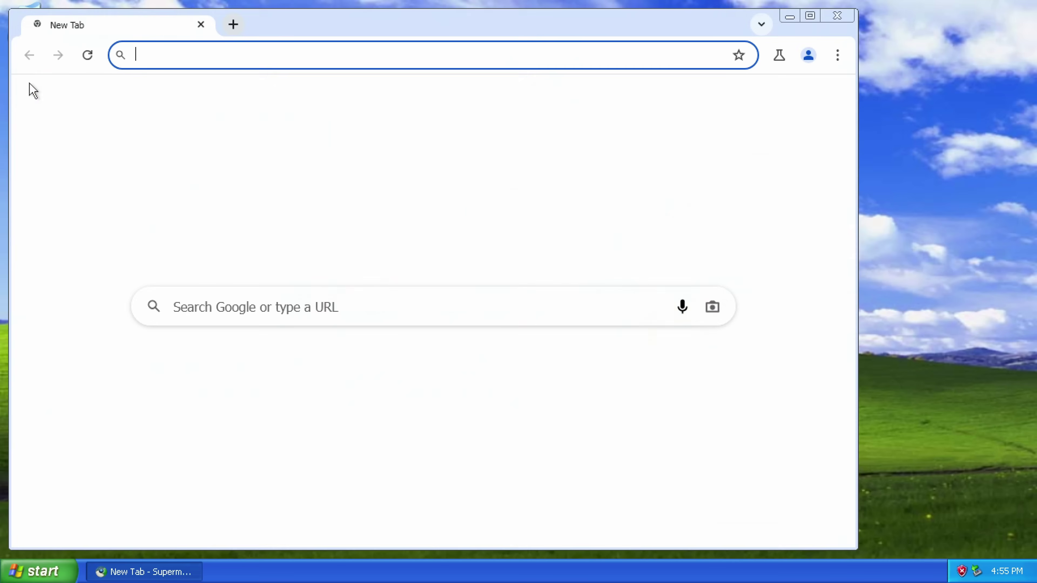
left_click(861, 57)
scroll(746, 505, "down", 2)
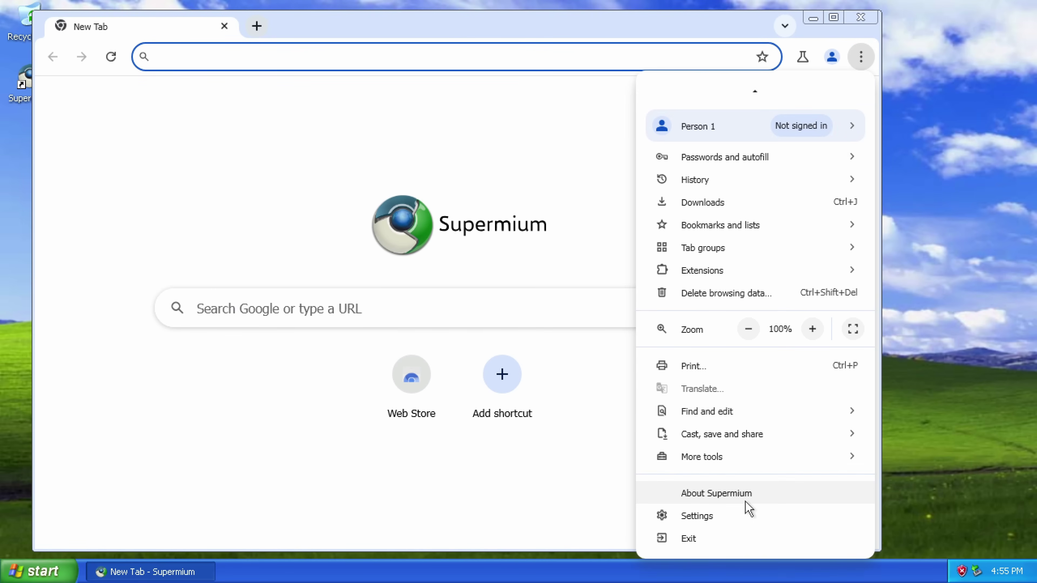
left_click(745, 491)
left_click(232, 32)
left_click(222, 26)
type("youtube.com/@laglife")
key("Return")
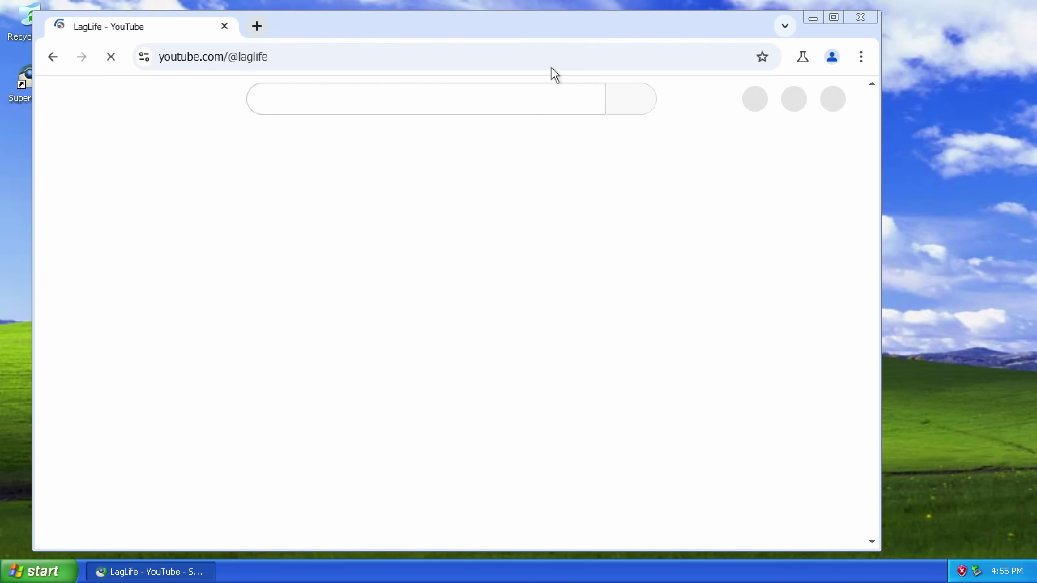
scroll(515, 303, "down", 3)
key("ctrl+t")
key("ctrl+w")
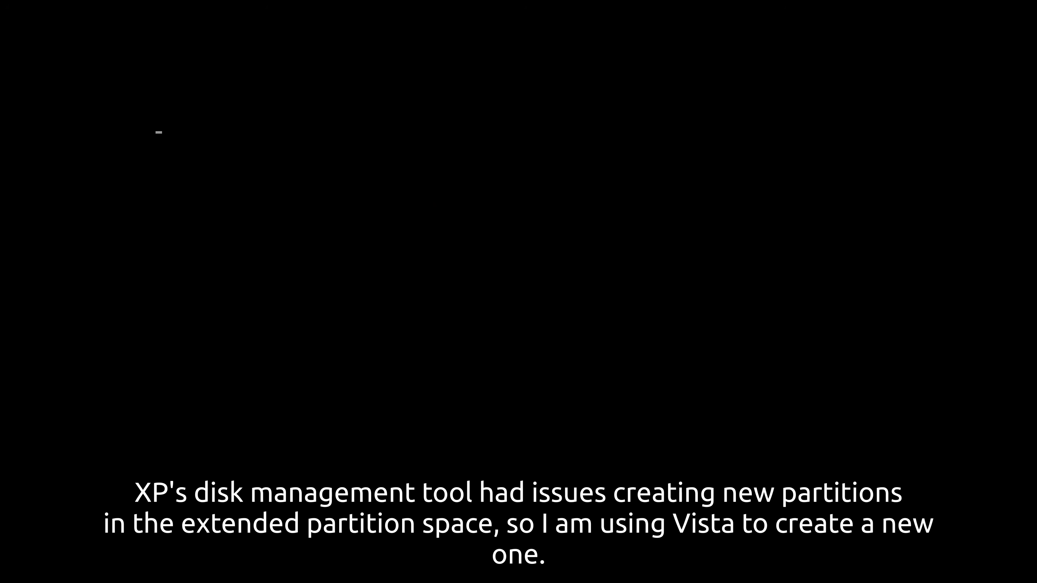
Boot the VM from the hard disk and start Windows Vista from the boot manager.
key("Escape")
key("2")
key("Up")
key("Up")
key("Up")
key("Return")
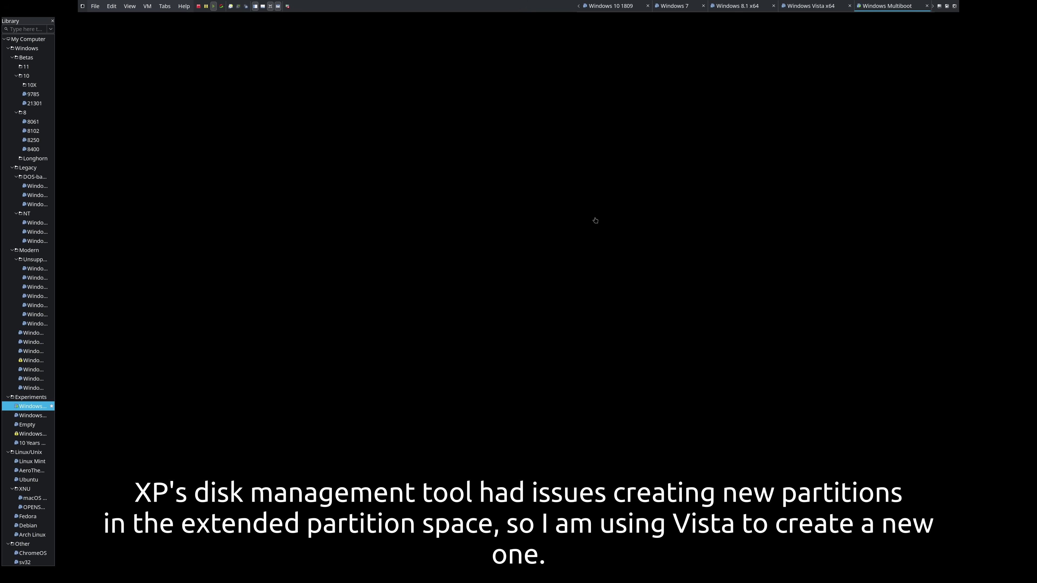
Set the VM view to Autosize and sign in to Windows Vista.
left_click(130, 6)
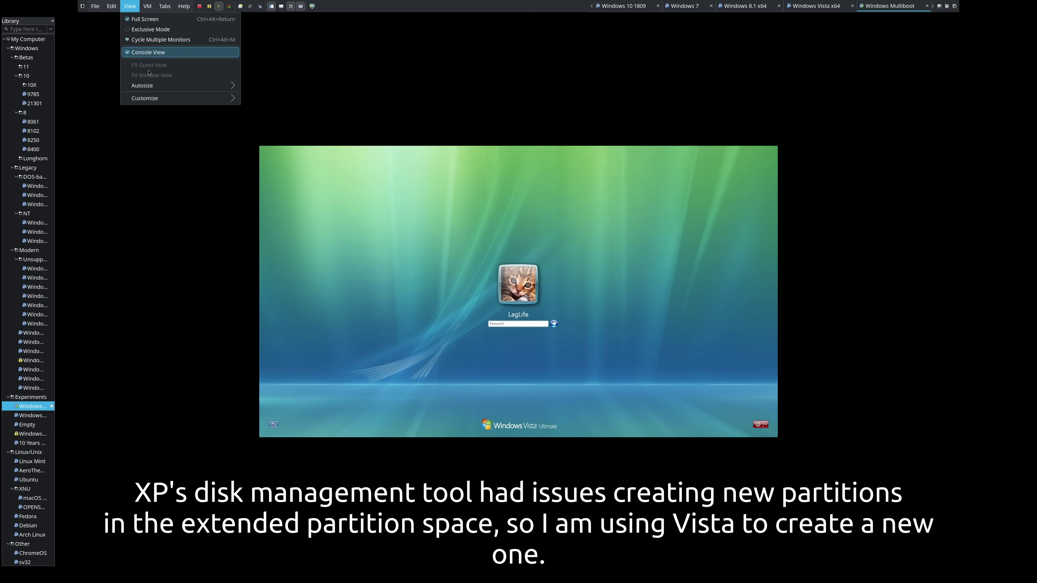
mouse_move(142, 85)
left_click(278, 92)
key("Return")
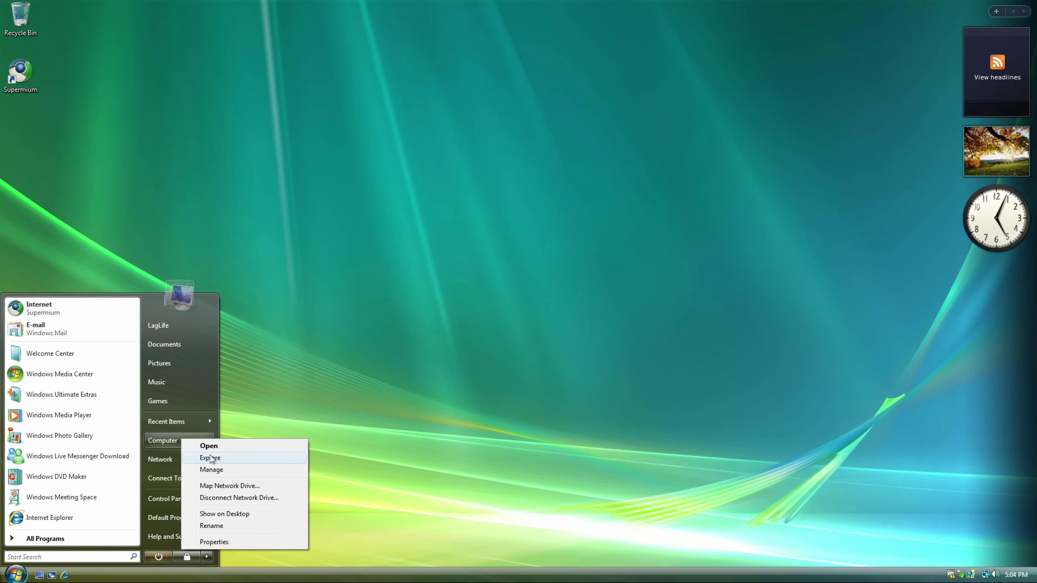
Create a 2 GB 'Windows 2K' simple volume in Disk Management, then open the Computer window.
left_click(208, 461)
left_click(220, 447)
left_click(62, 147)
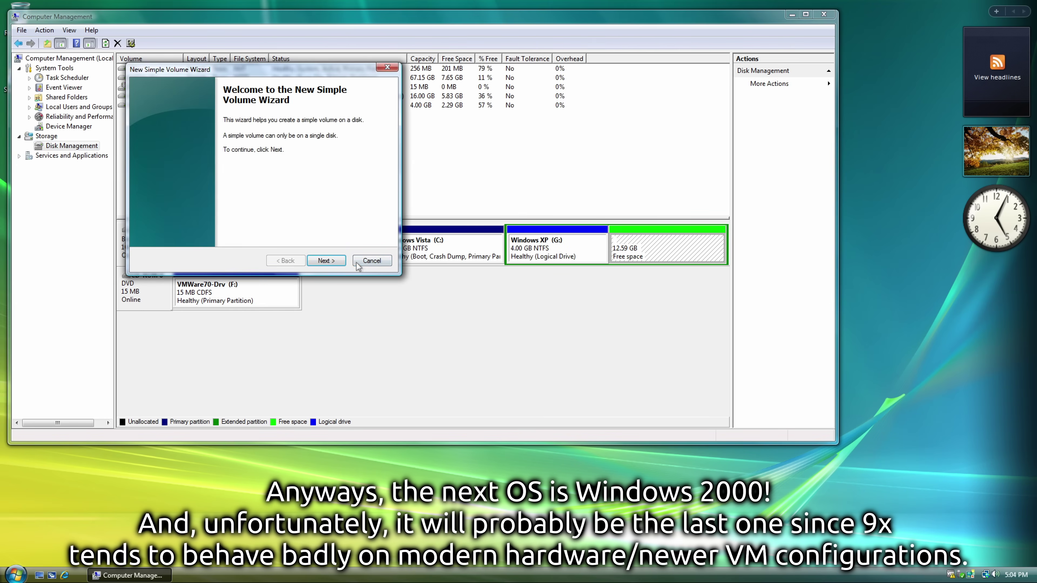
key("Return")
key("Return")
key("Return")
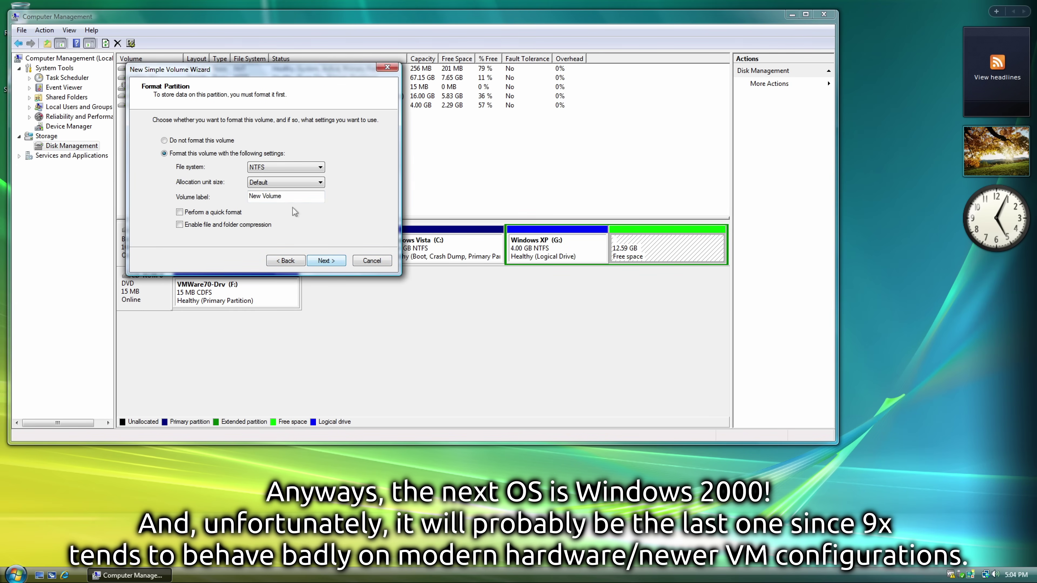
type("win")
left_click(324, 261)
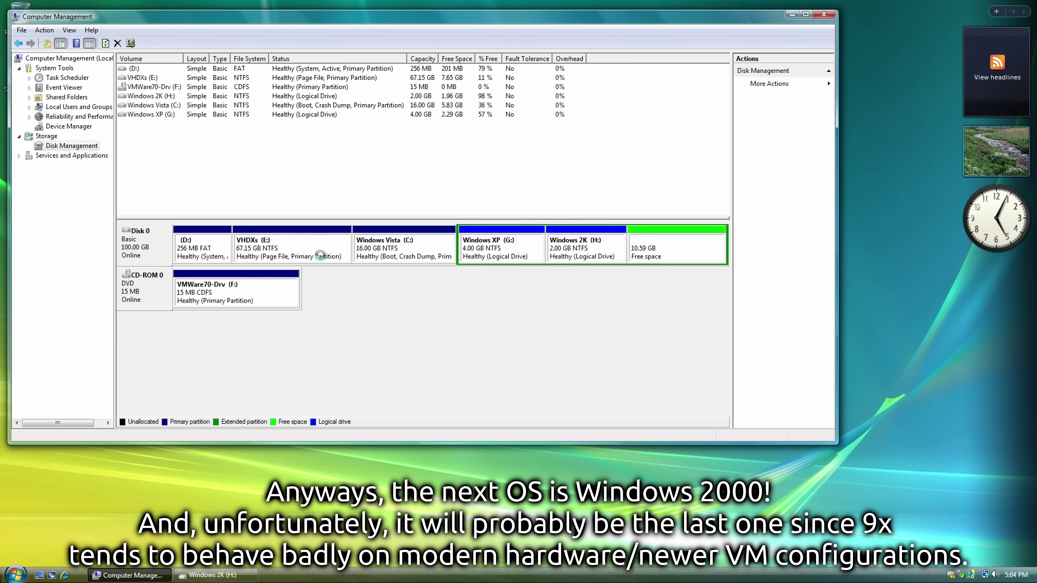
left_click(15, 574)
left_click(179, 441)
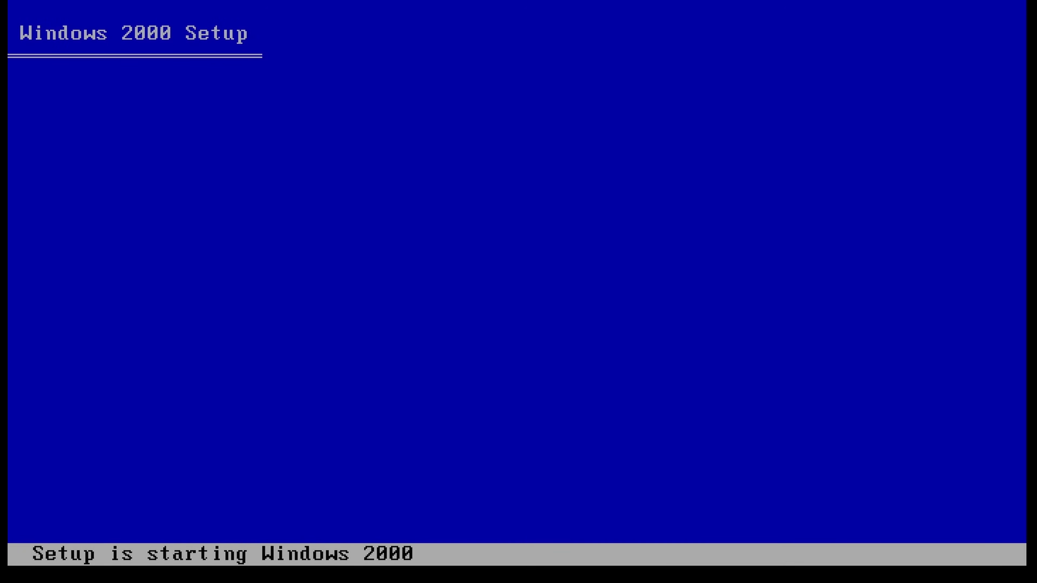
Run text setup onto the E: Windows 2K partition, accepting the license and keeping its file system.
key("Return")
key("F8")
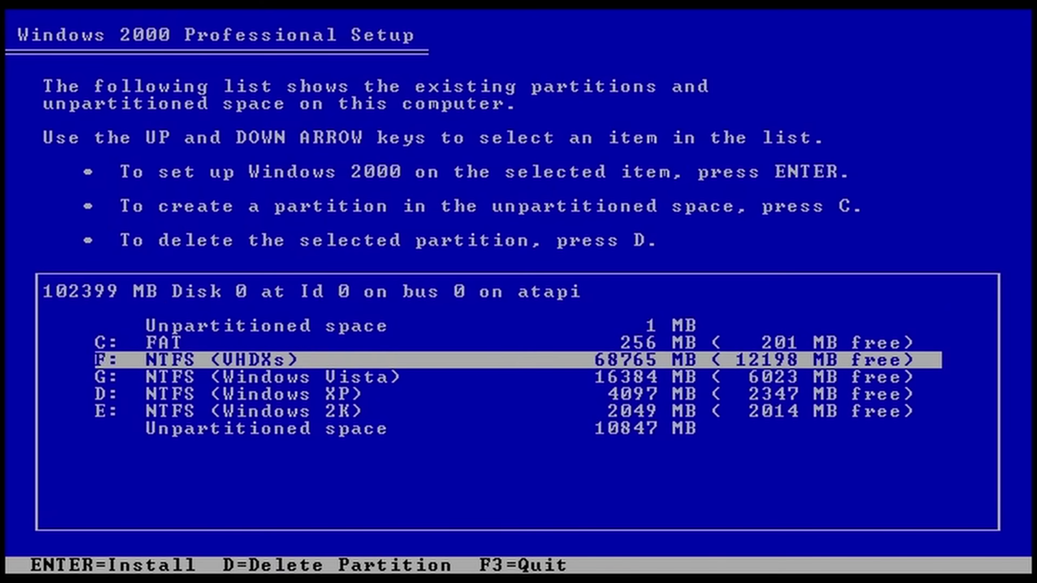
key("Down")
key("Down")
key("Down")
key("Return")
key("Return")
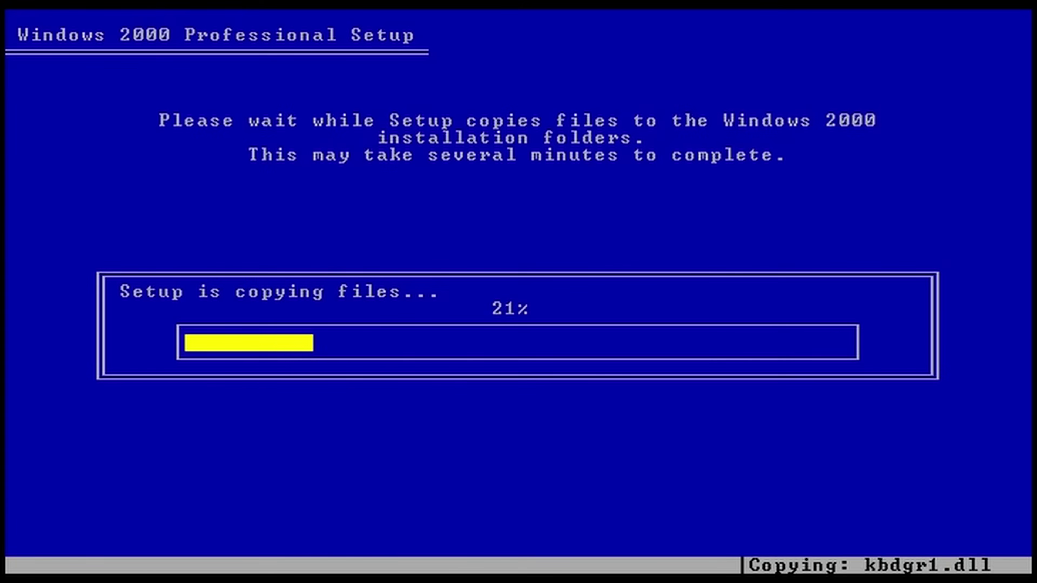
key("Return")
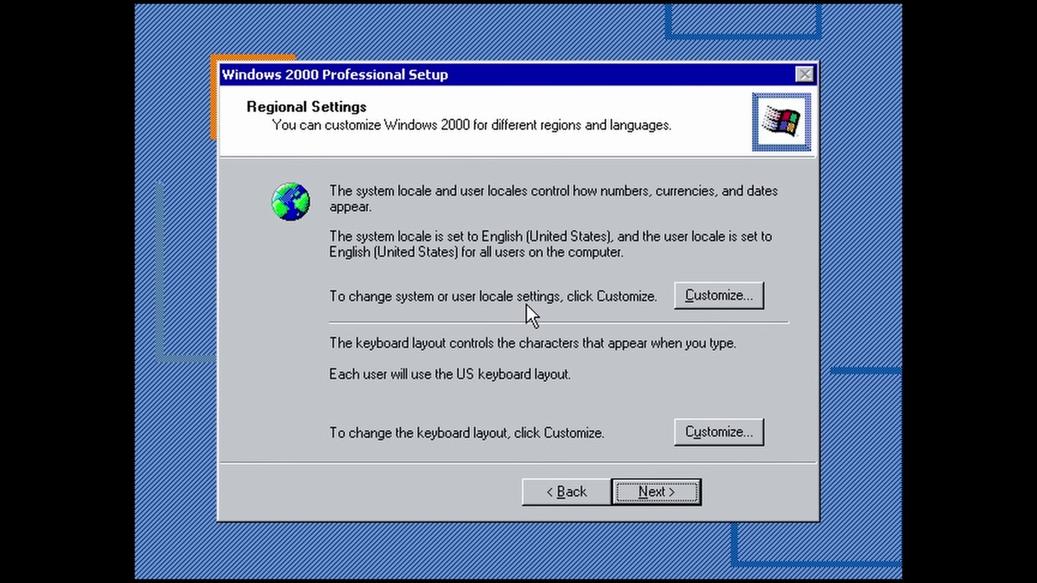
Accept the default regional settings and enter the user name on the personalization page.
left_click(655, 493)
type("ouTube")
left_click(654, 494)
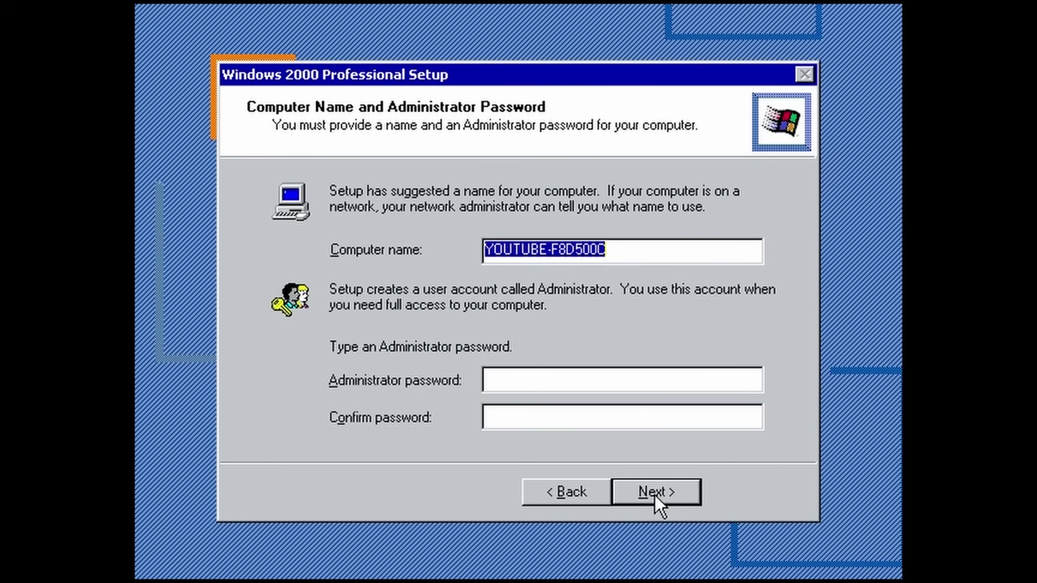
Set the computer name to TWOTHOUSAND and enter the administrator password.
type("2000")
key("Tab")
type("2000")
key("Tab")
type("2000")
left_click(654, 494)
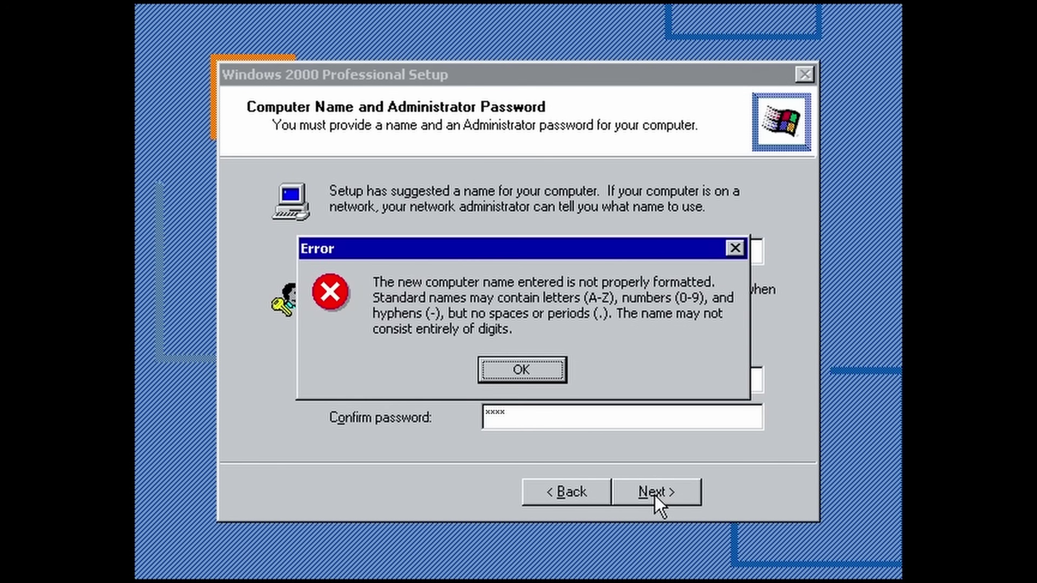
key("Return")
key("BackSpace")
type("TWOTHOUSAND")
left_click(654, 494)
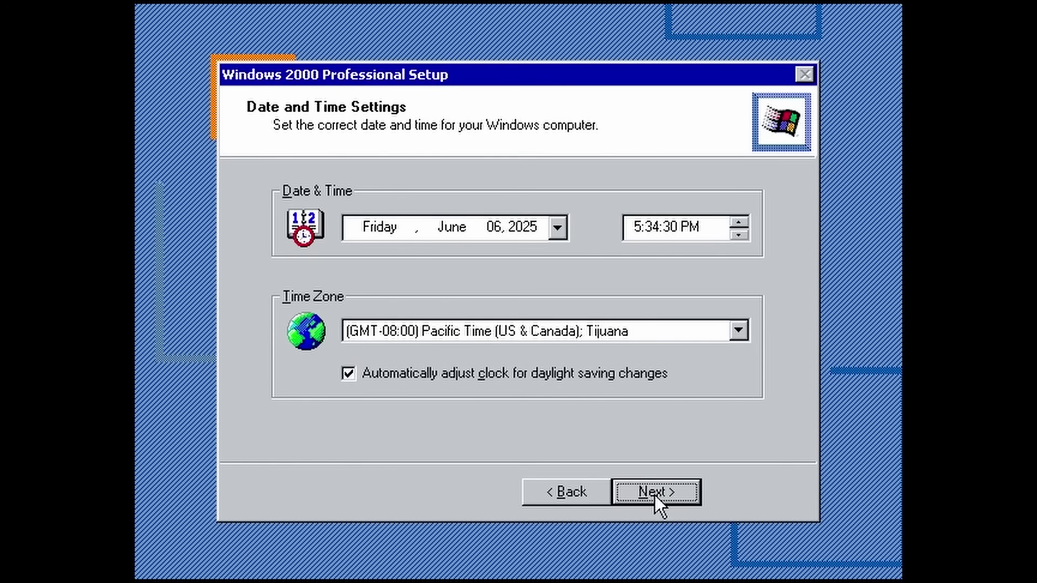
Choose the Central Time zone and finish setup so the VM restarts.
left_click(542, 331)
left_click(560, 399)
left_click(666, 483)
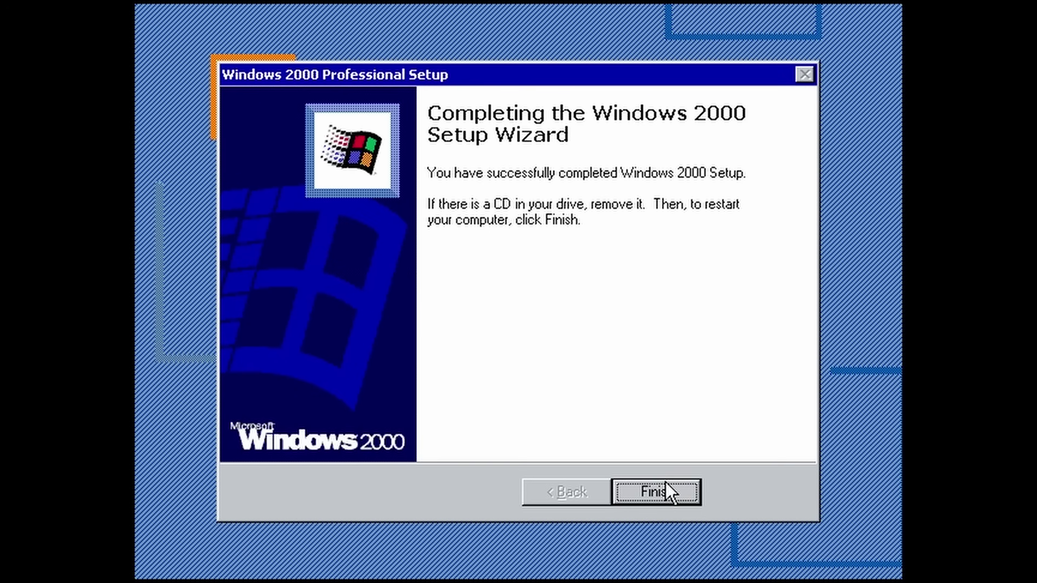
left_click(666, 490)
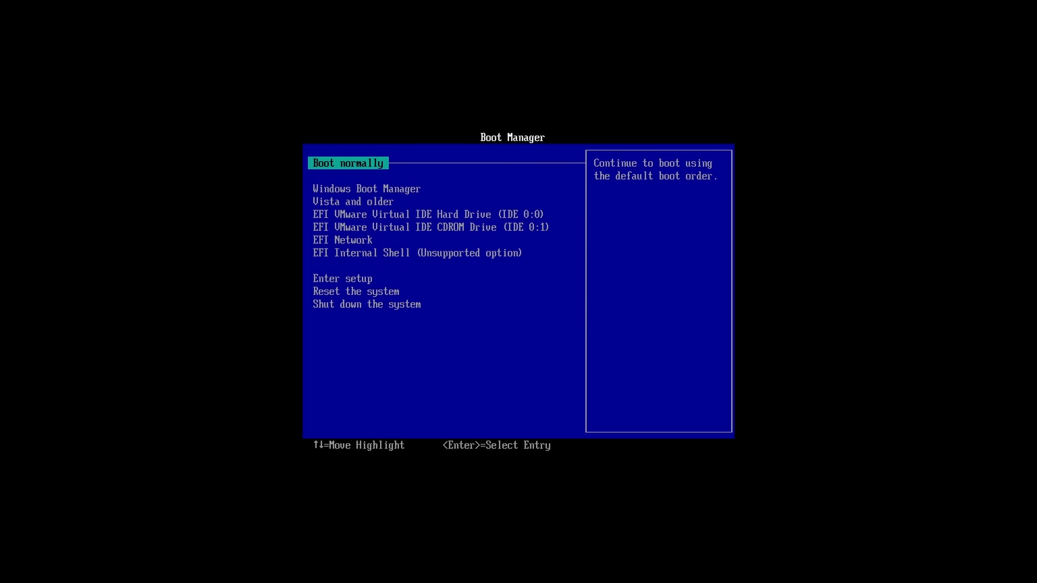
Boot Windows 2000 and finish Network Identification, requiring a user name and password to log on.
key("Return")
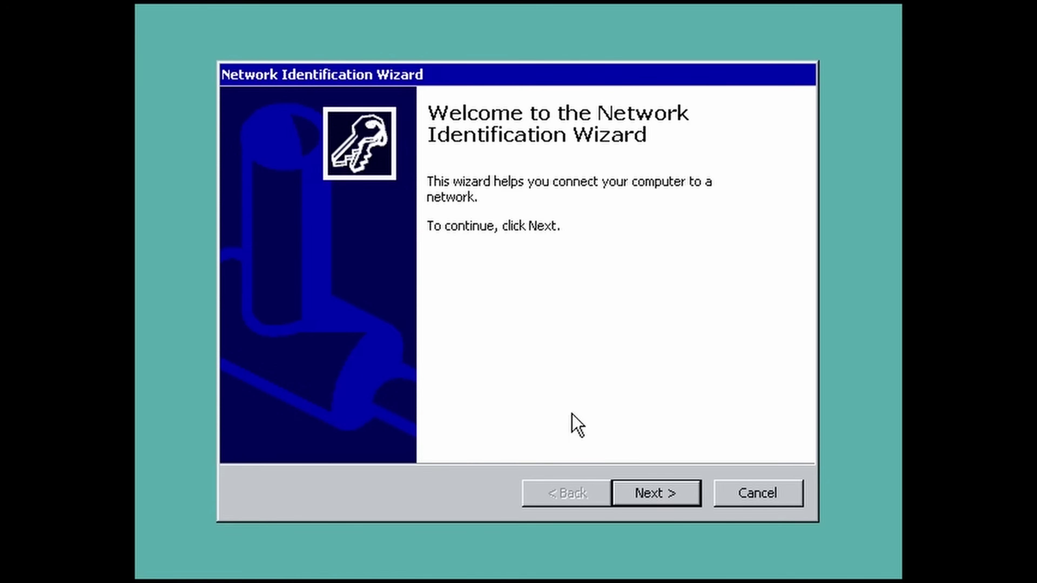
left_click(643, 493)
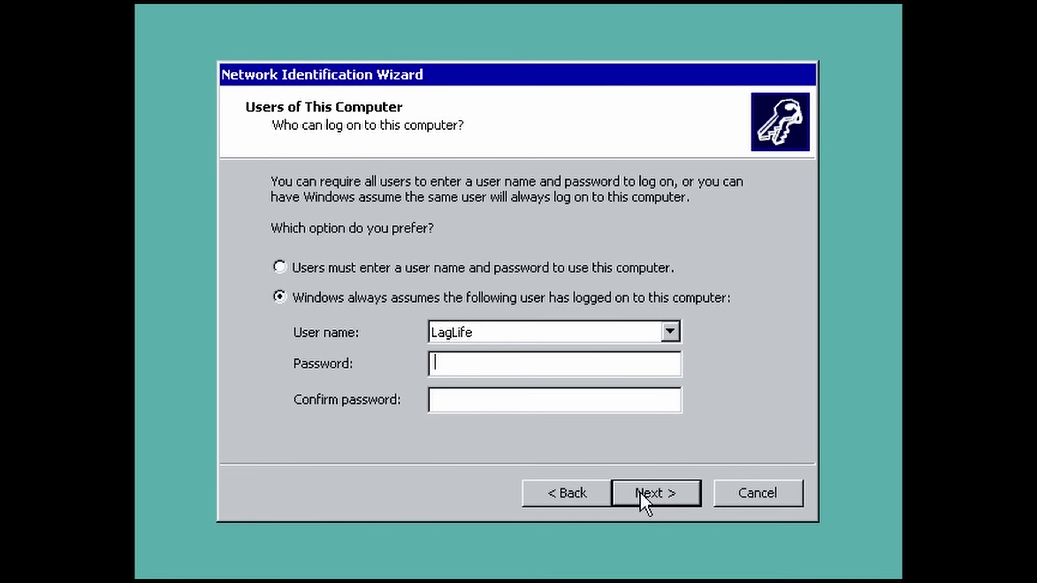
left_click(470, 269)
left_click(657, 490)
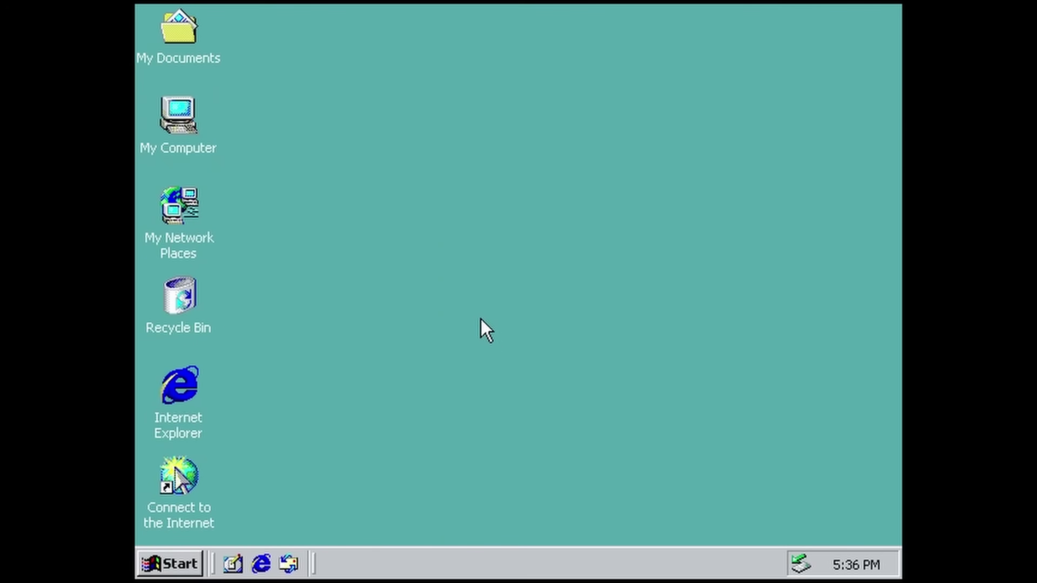
Open Device Manager from My Computer's system properties Hardware tab.
double_click(176, 116)
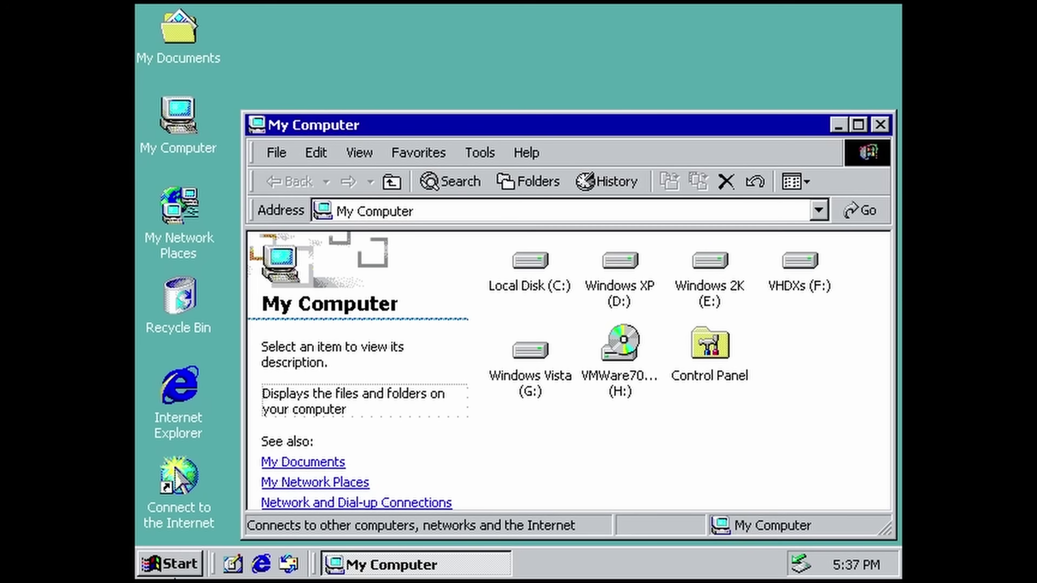
left_click(174, 133)
key("alt+Return")
left_click(381, 52)
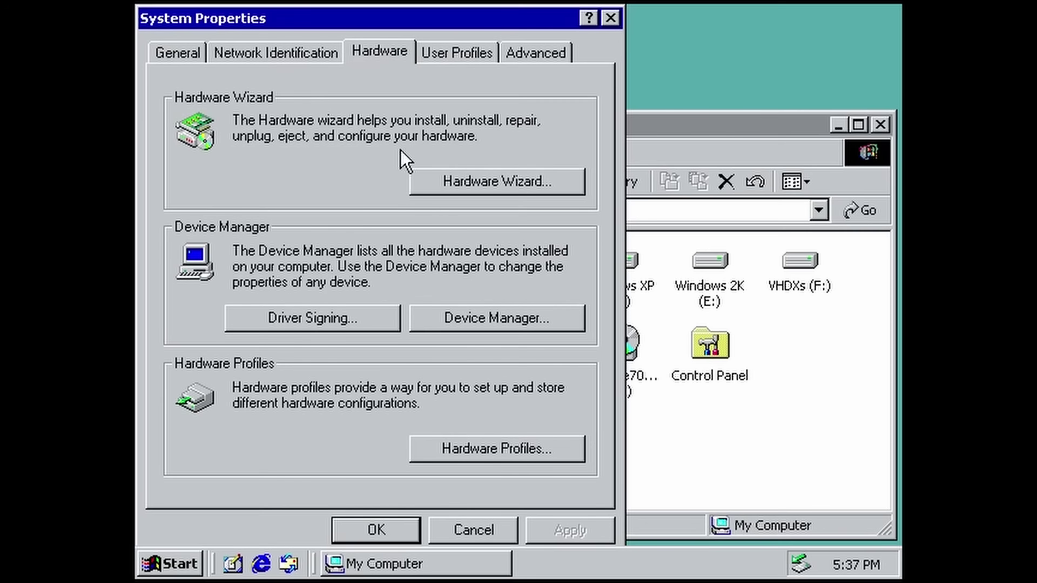
left_click(499, 311)
Reinstall the Video Controller driver so VMware SVGA II is installed.
right_click(345, 345)
left_click(449, 438)
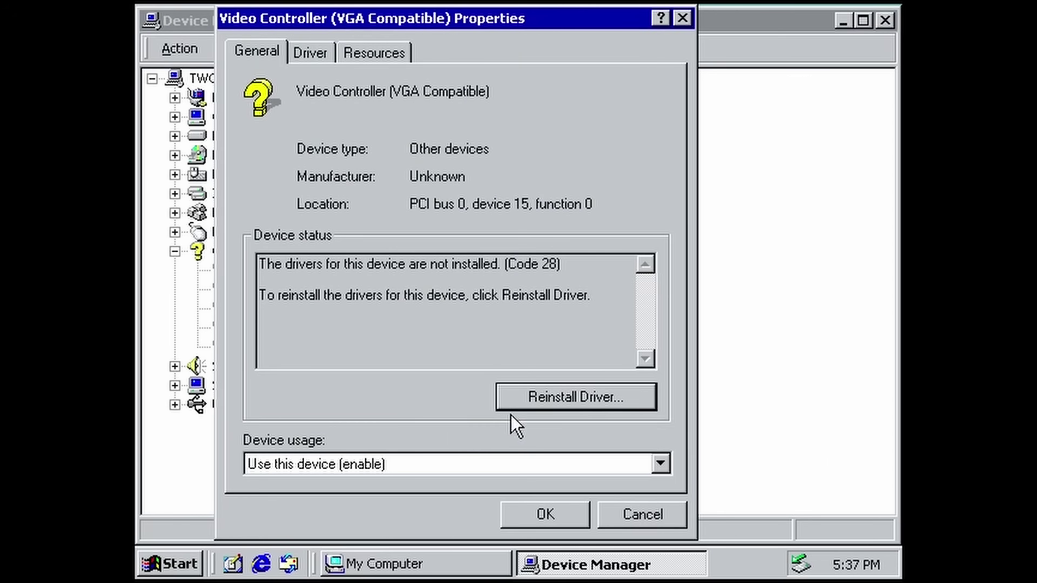
left_click(515, 402)
left_click(668, 454)
left_click(676, 457)
left_click(675, 458)
left_click(677, 459)
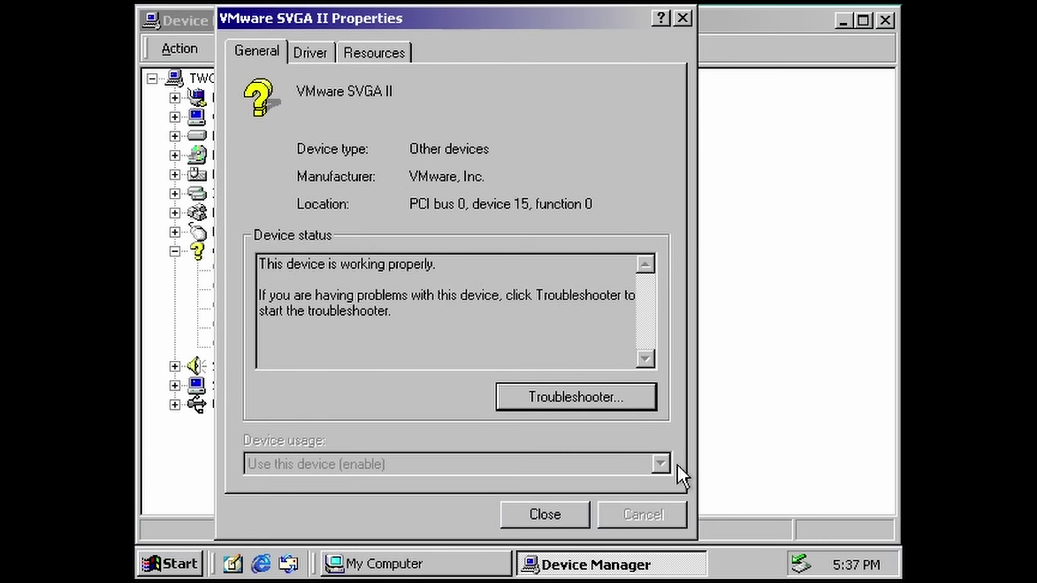
left_click(572, 512)
Reinstall the Base System Device driver, installing the vmci driver.
right_click(290, 287)
left_click(363, 387)
left_click(600, 457)
left_click(602, 457)
left_click(604, 459)
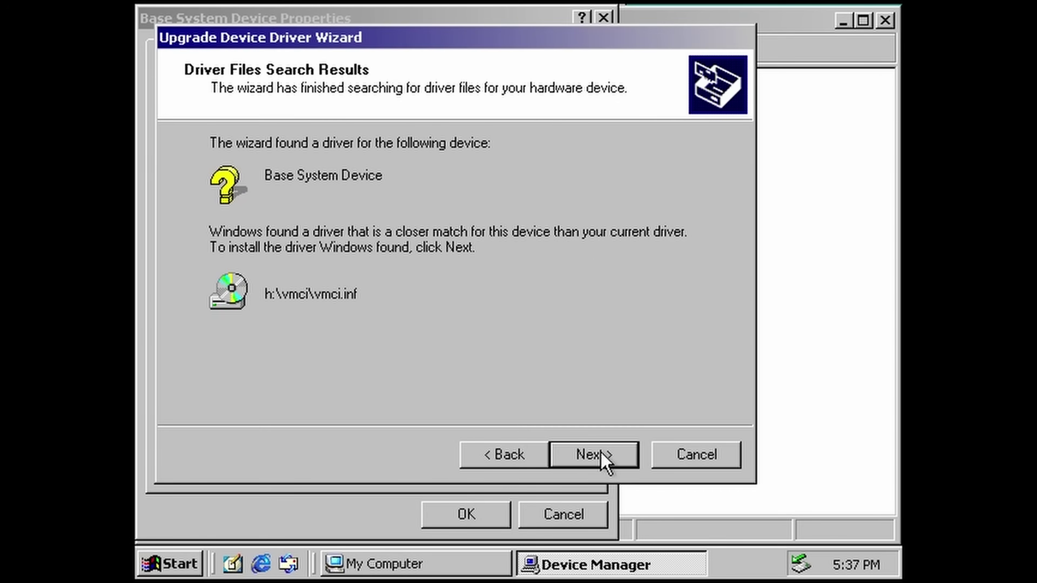
left_click(604, 462)
left_click(604, 461)
left_click(564, 514)
Reinstall the driver for the first unknown PCI Device.
right_click(254, 327)
left_click(329, 426)
left_click(549, 396)
left_click(647, 455)
left_click(647, 454)
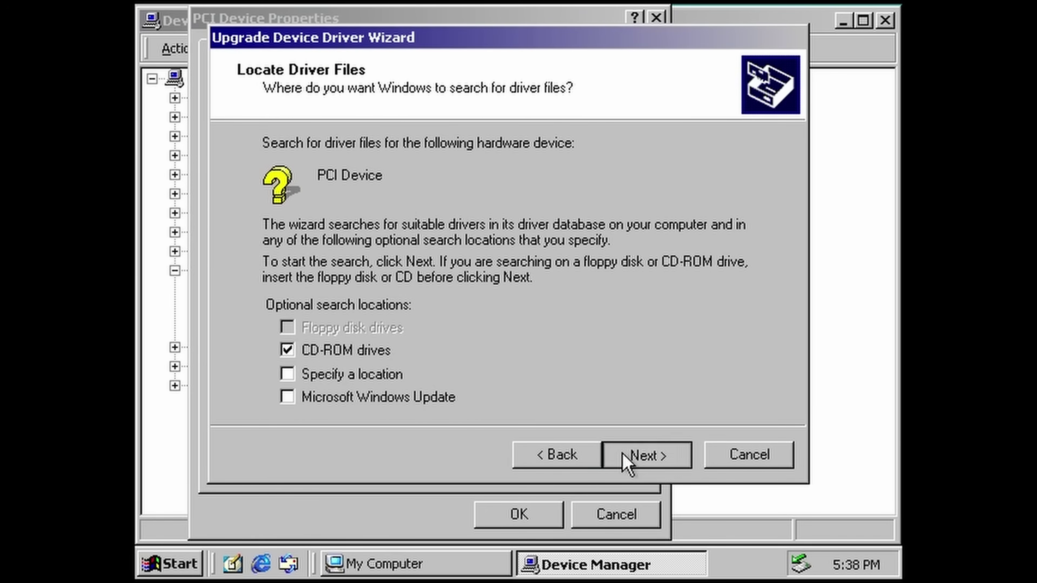
left_click(629, 461)
left_click(629, 462)
left_click(519, 514)
Reinstall the driver for the second unknown PCI Device.
right_click(245, 308)
left_click(342, 410)
left_click(597, 396)
left_click(695, 451)
left_click(695, 452)
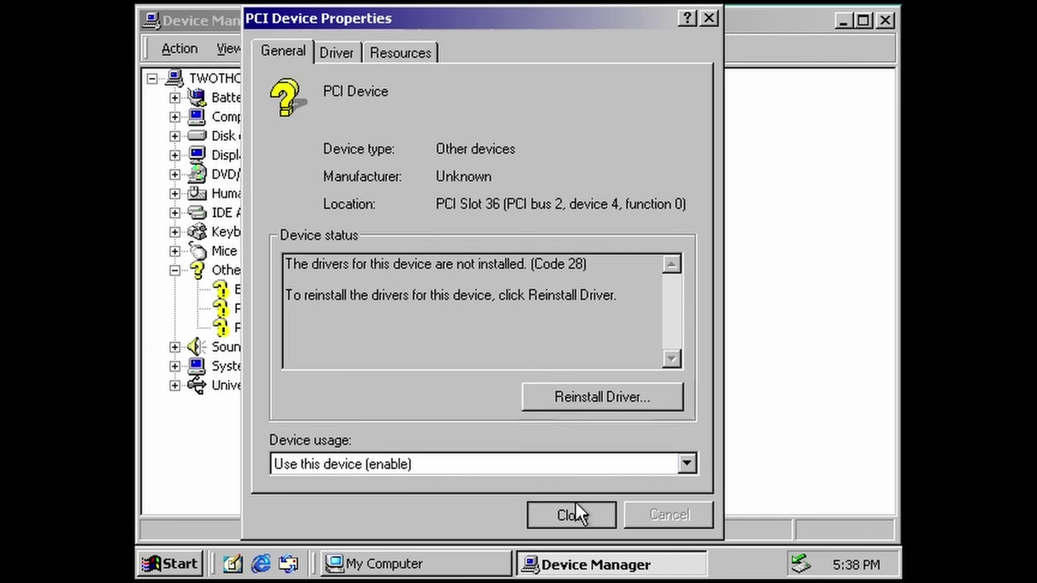
left_click(579, 514)
Restart Windows 2000 from the Shut Down dialog.
left_click(170, 564)
left_click(192, 541)
key("Down")
left_click(511, 388)
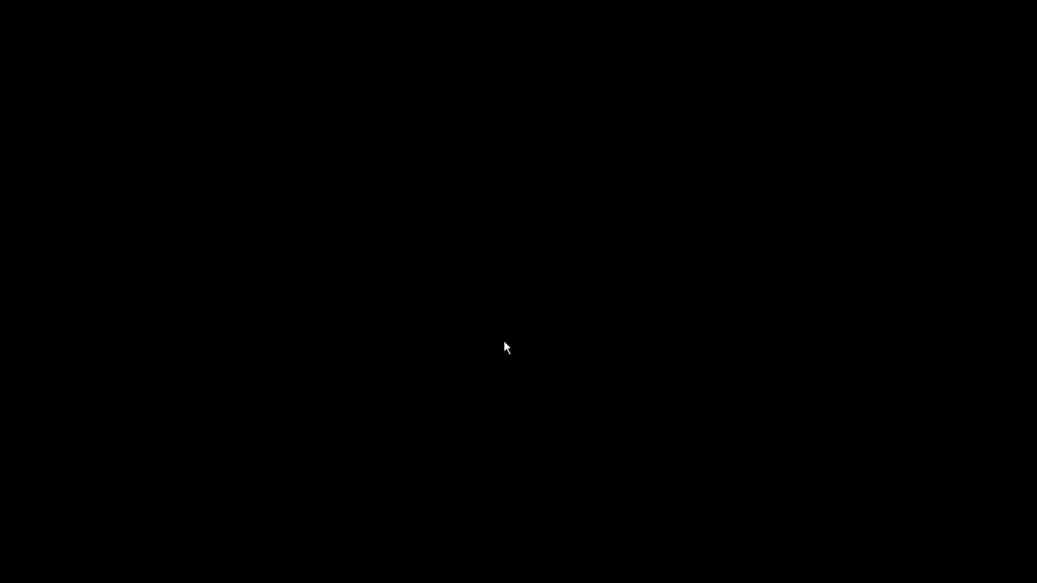
Boot Windows 2000, log on as Administrator, and close Getting Started and My Computer.
key("Escape")
key("2")
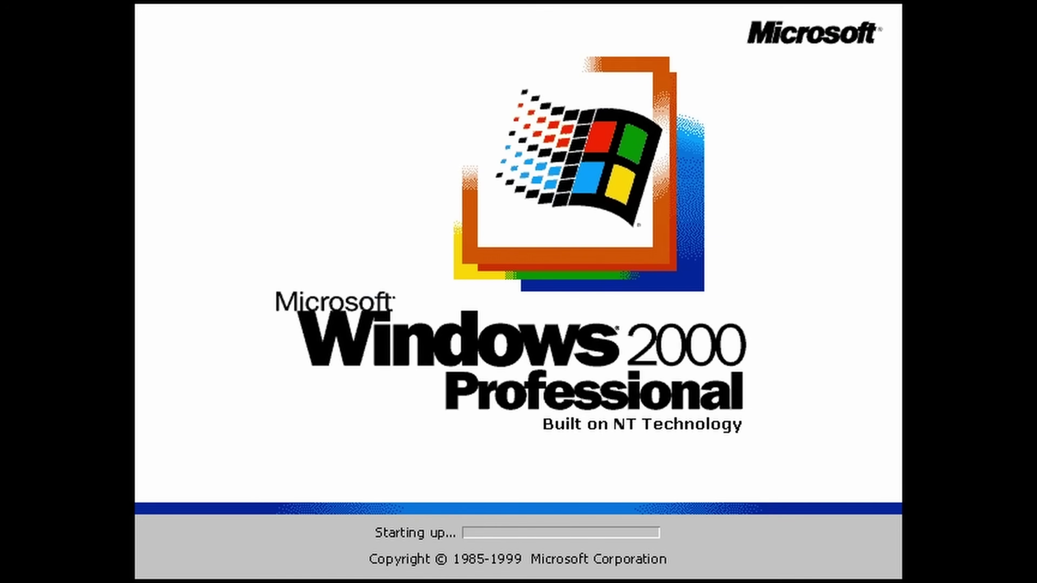
type("**")
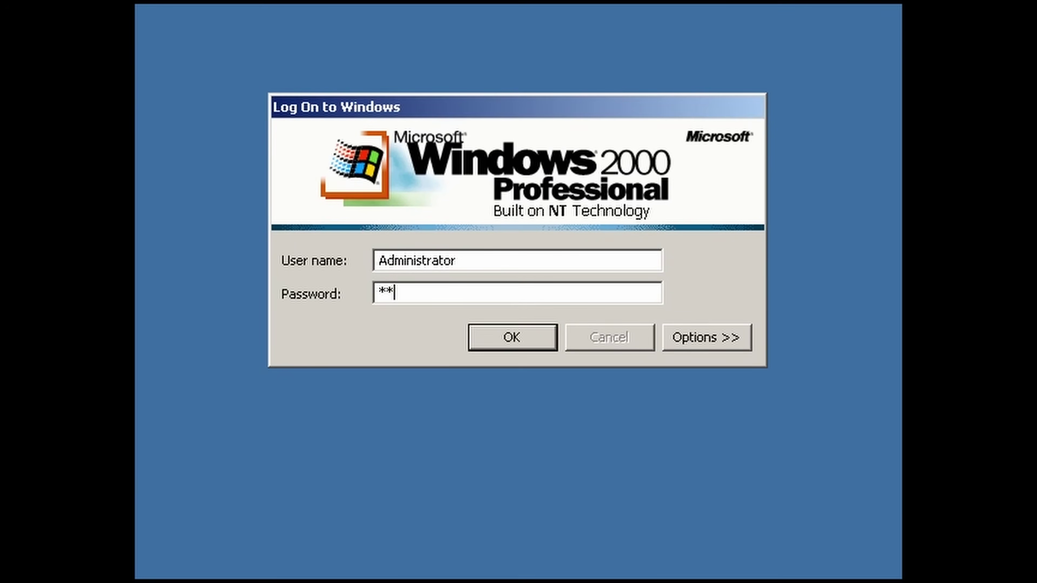
key("Return")
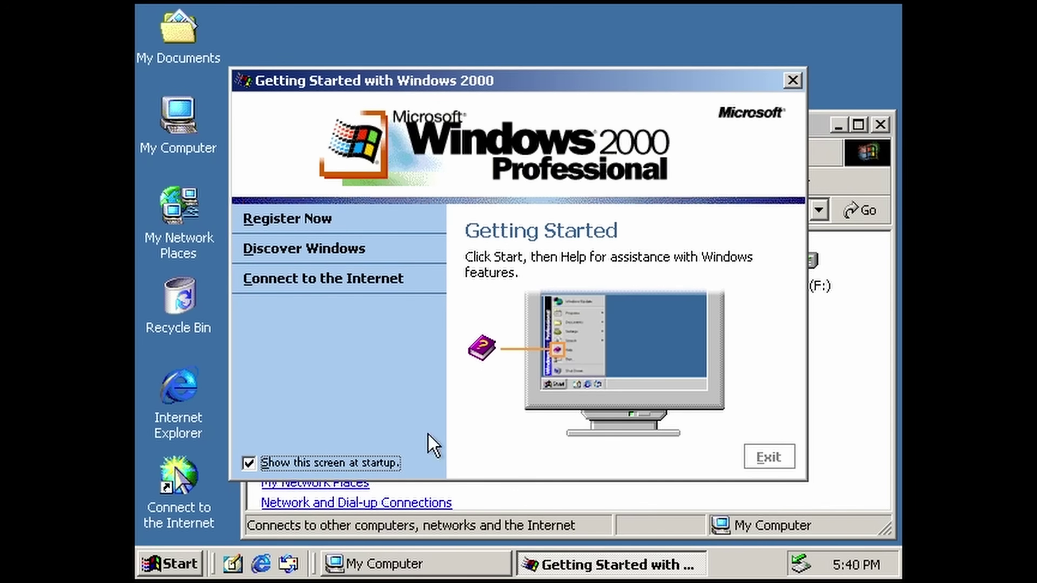
left_click(300, 463)
left_click(759, 456)
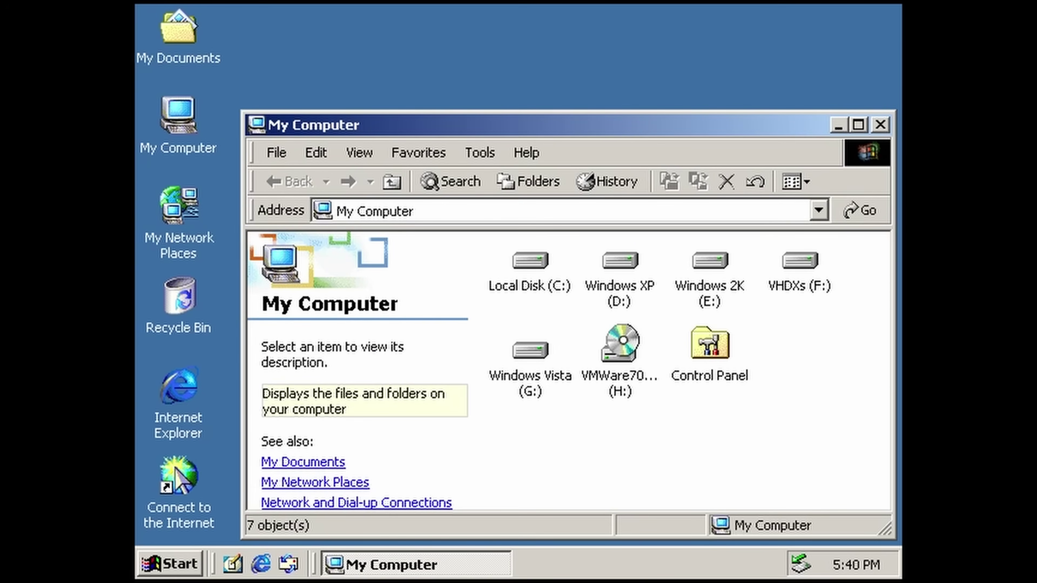
left_click(880, 124)
Set the display's screen area to 1280 by 720 pixels and keep the new settings.
right_click(625, 167)
left_click(676, 363)
left_click(596, 51)
left_click_drag(506, 392, 538, 392)
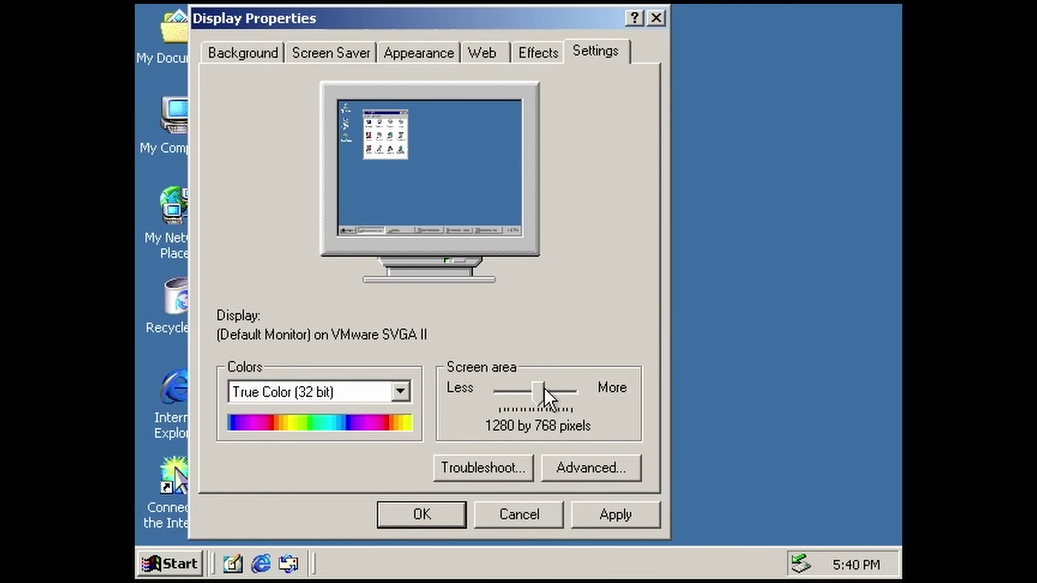
key("Left")
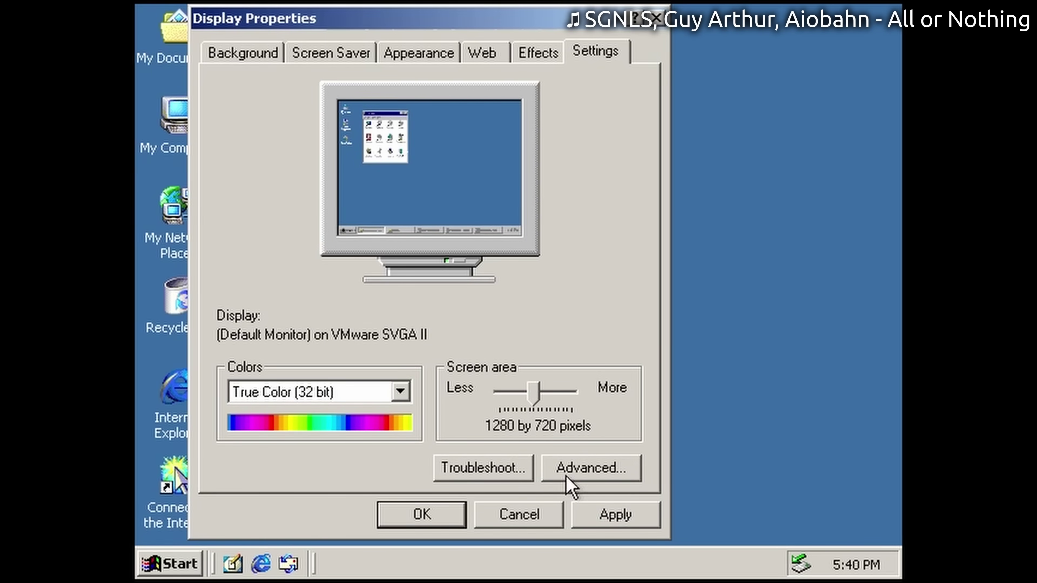
left_click(615, 514)
left_click(285, 136)
mouse_move(152, 8)
left_click(215, 351)
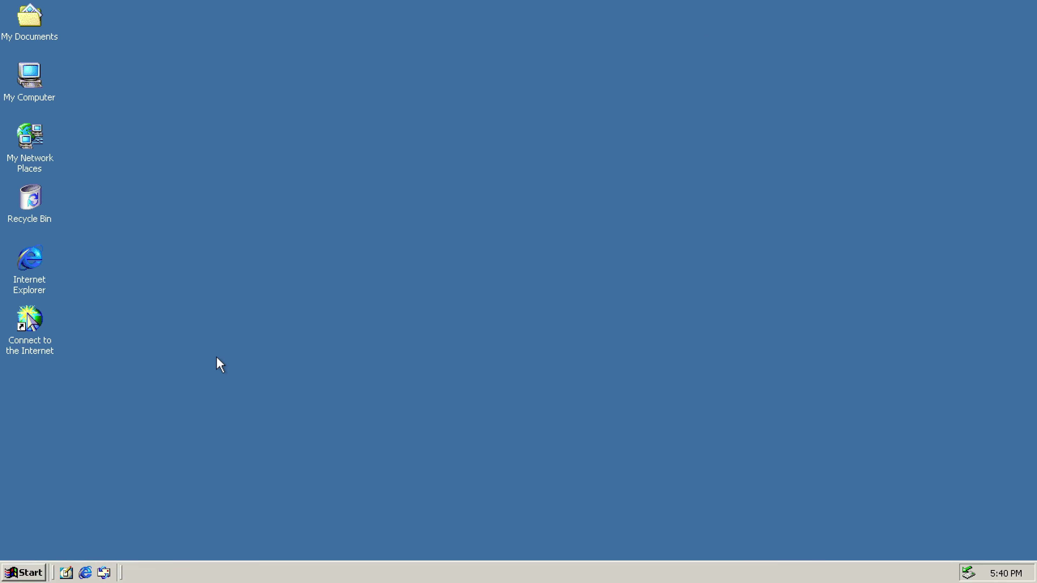
Open the Services console from the Run box with services.msc.
key("super+e")
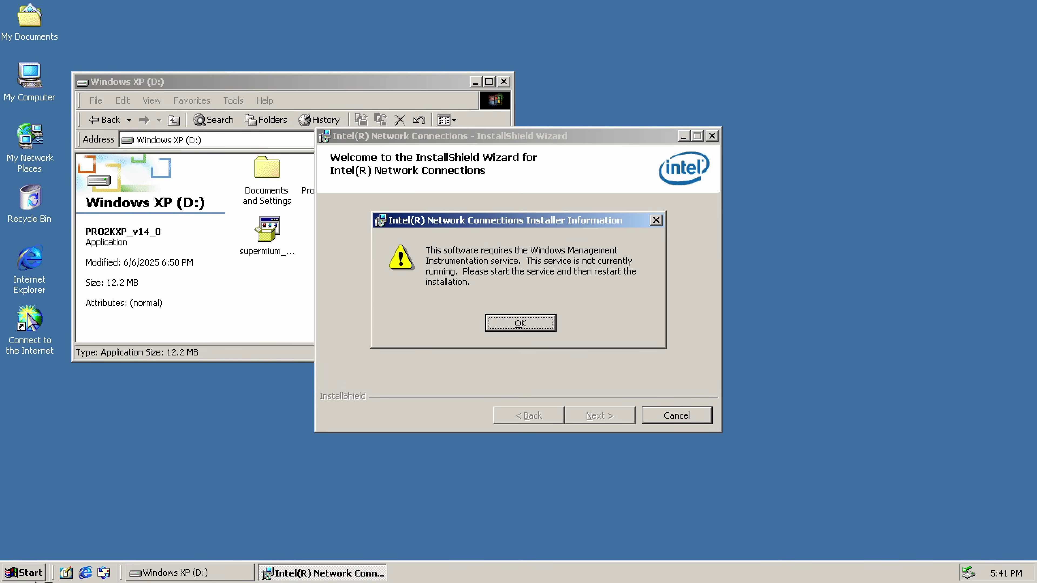
left_click(22, 573)
left_click(123, 486)
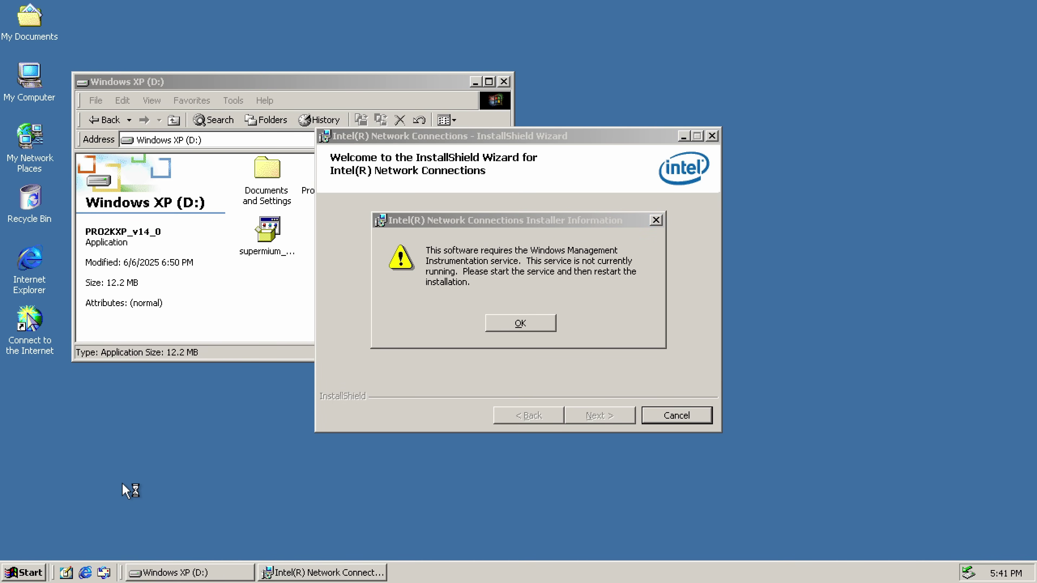
type("servi")
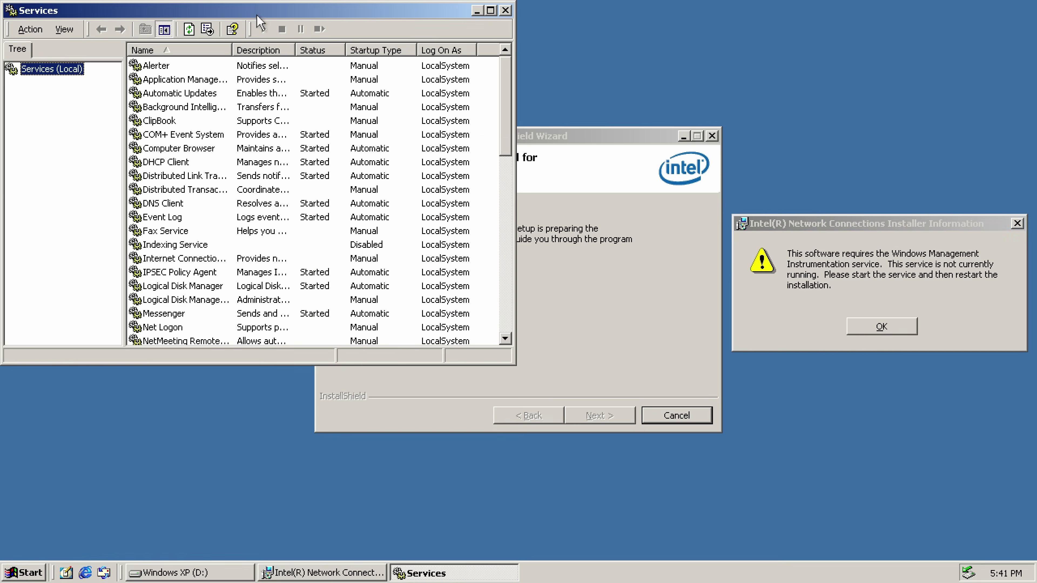
scroll(310, 196, "down", 10)
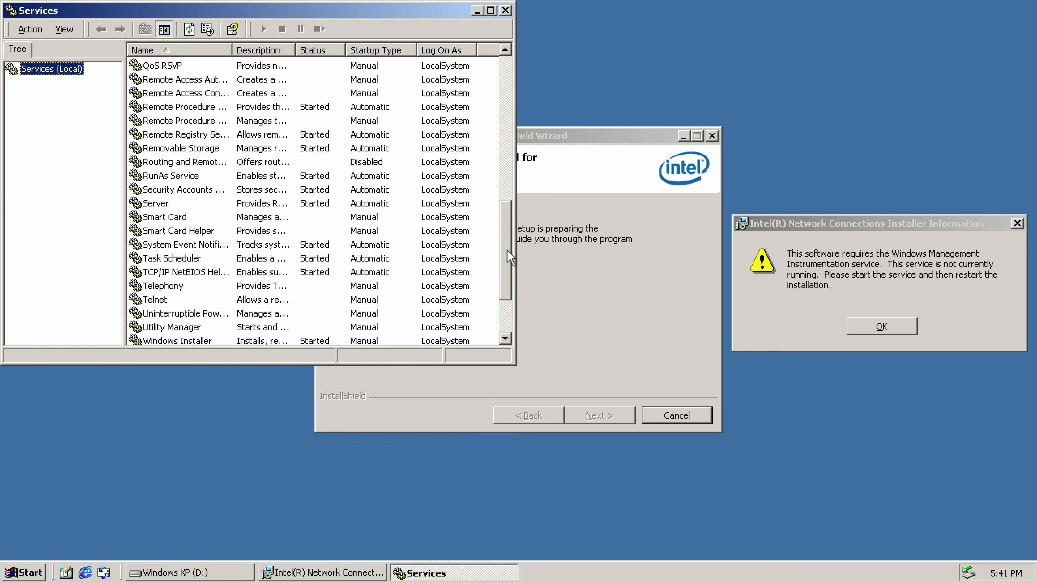
Check the Windows Management services and start Windows Management Instrumentation.
right_click(218, 287)
left_click(253, 414)
key("Escape")
right_click(217, 273)
left_click(254, 400)
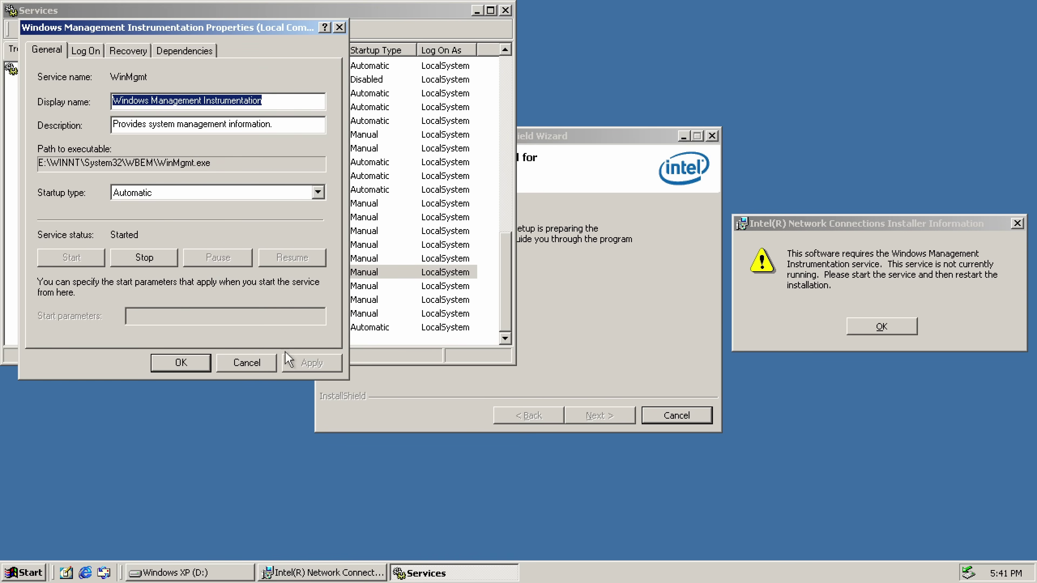
key("Escape")
right_click(282, 275)
left_click(304, 279)
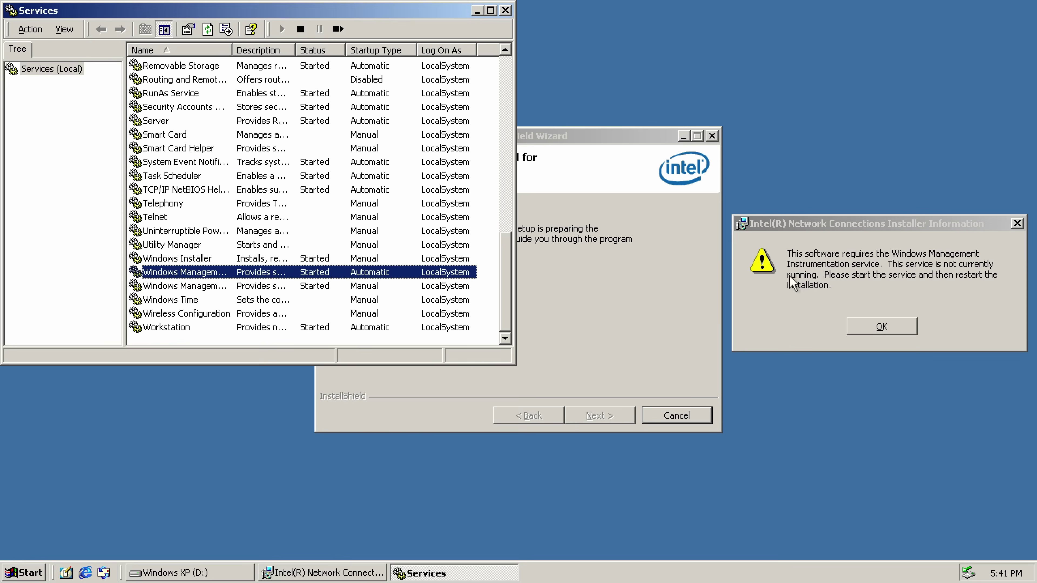
Rerun the Intel network installer through to Finish, then check Device Manager.
left_click(881, 326)
left_click(187, 573)
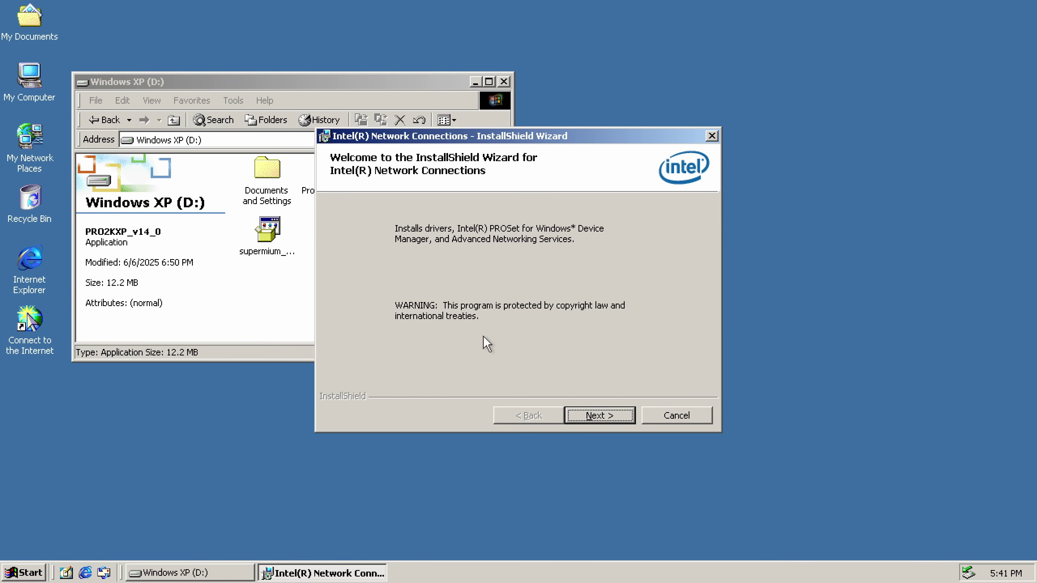
left_click(569, 417)
left_click(570, 418)
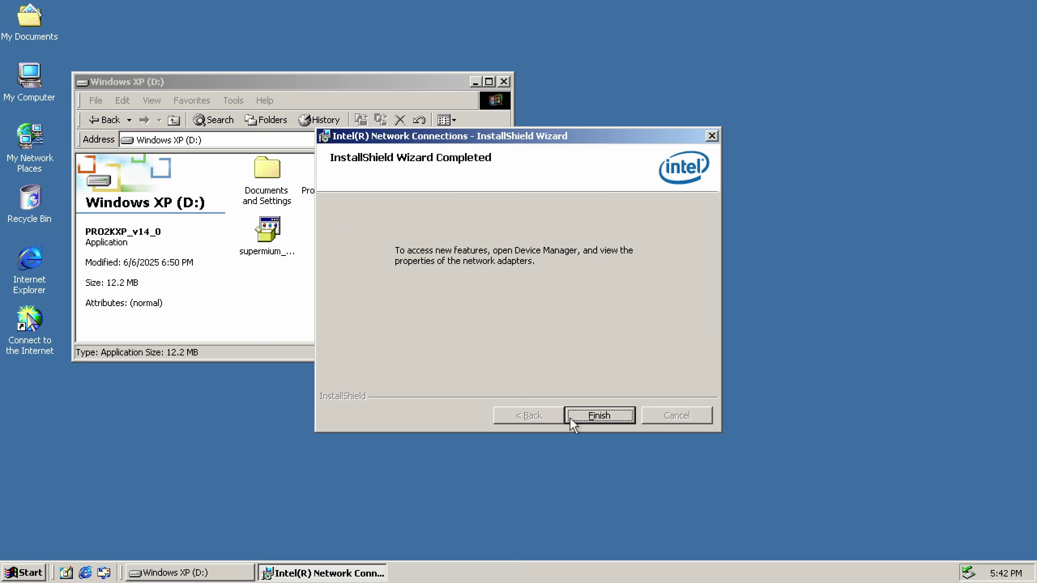
left_click(598, 416)
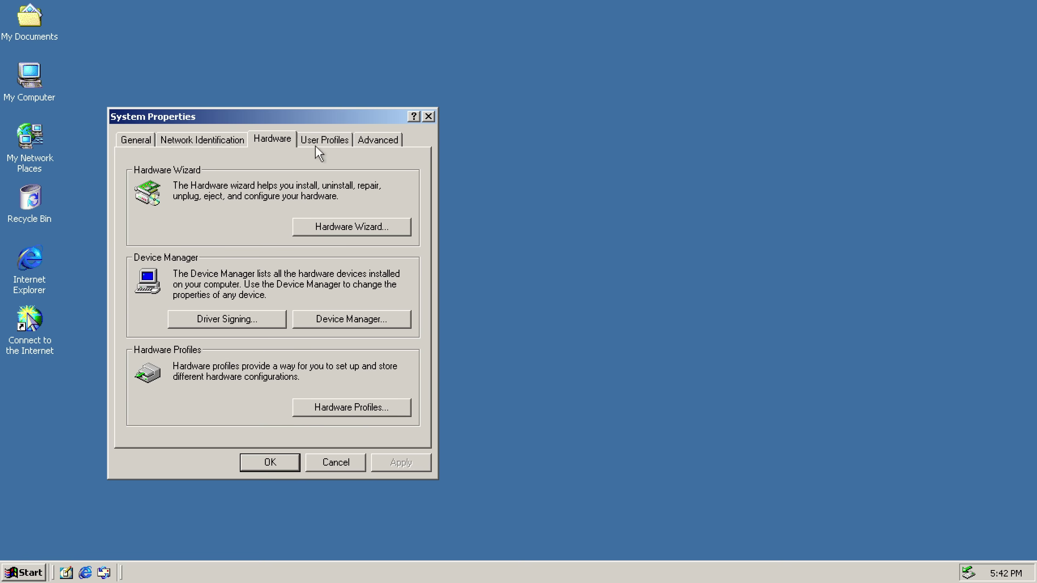
left_click(345, 319)
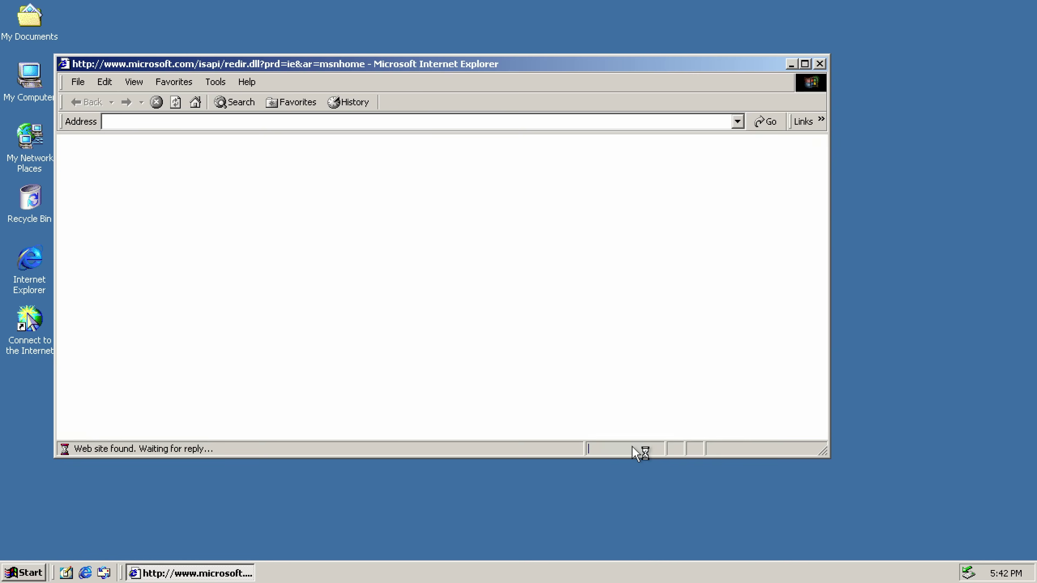
left_click(482, 122)
type("www.google.com")
key("Return")
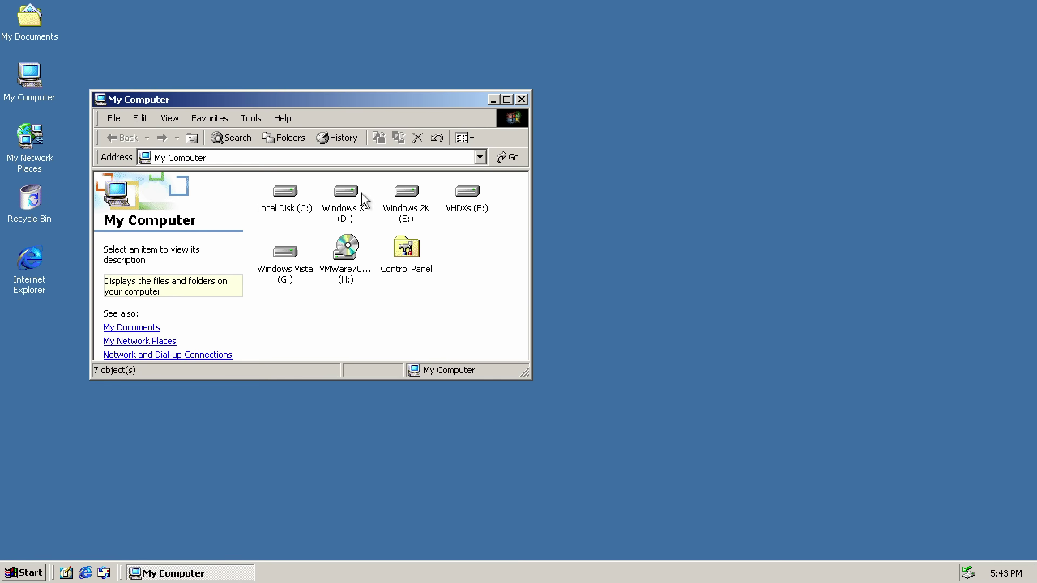
double_click(347, 202)
left_click(286, 249)
double_click(296, 261)
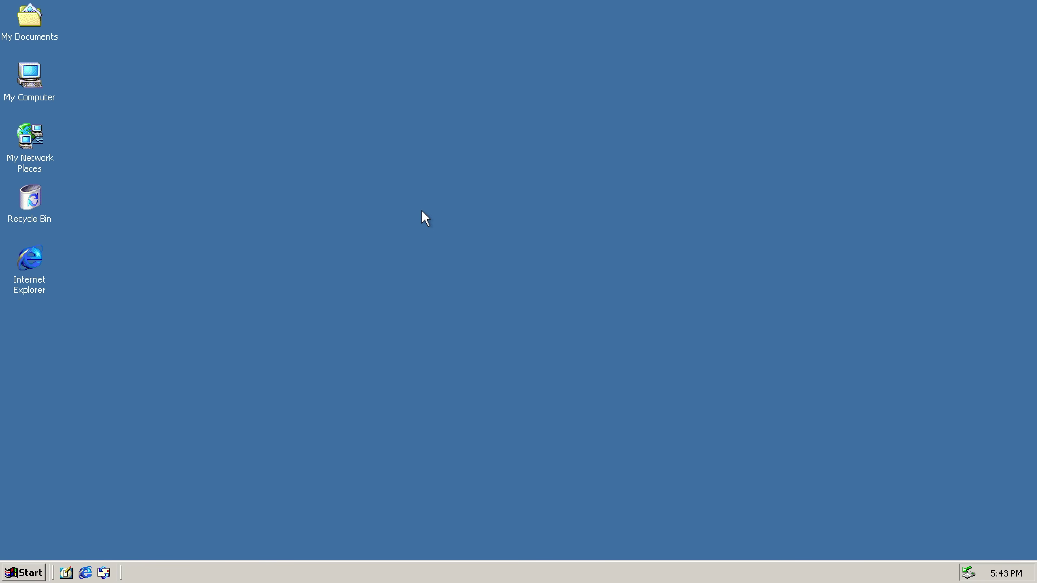
double_click(23, 287)
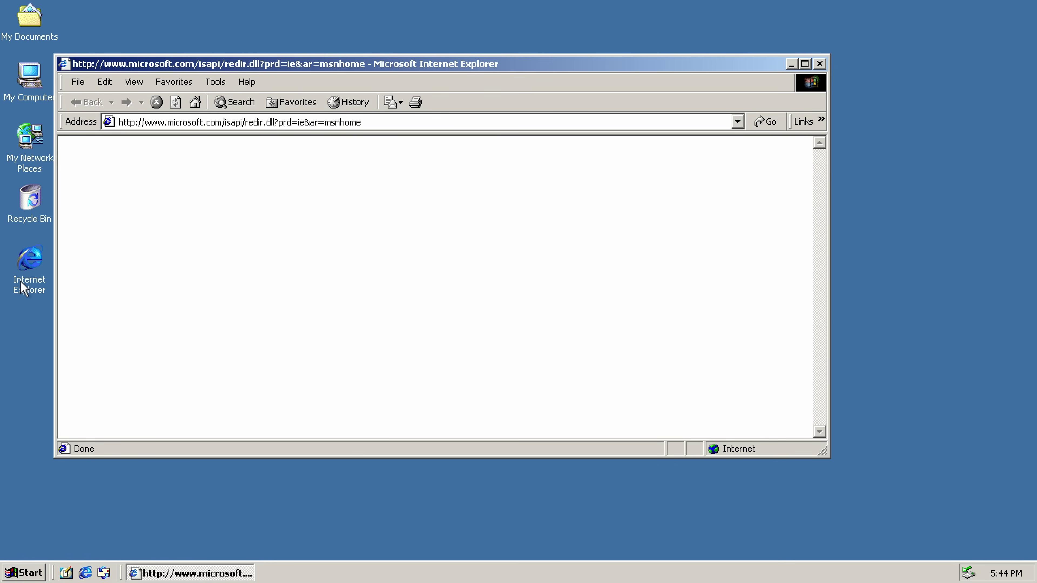
Go to kmeleonbrowser.org's InstallerForWindows2000 page and try downloading K-Meleon 74.
left_click(429, 121)
type("kmeleonbrow")
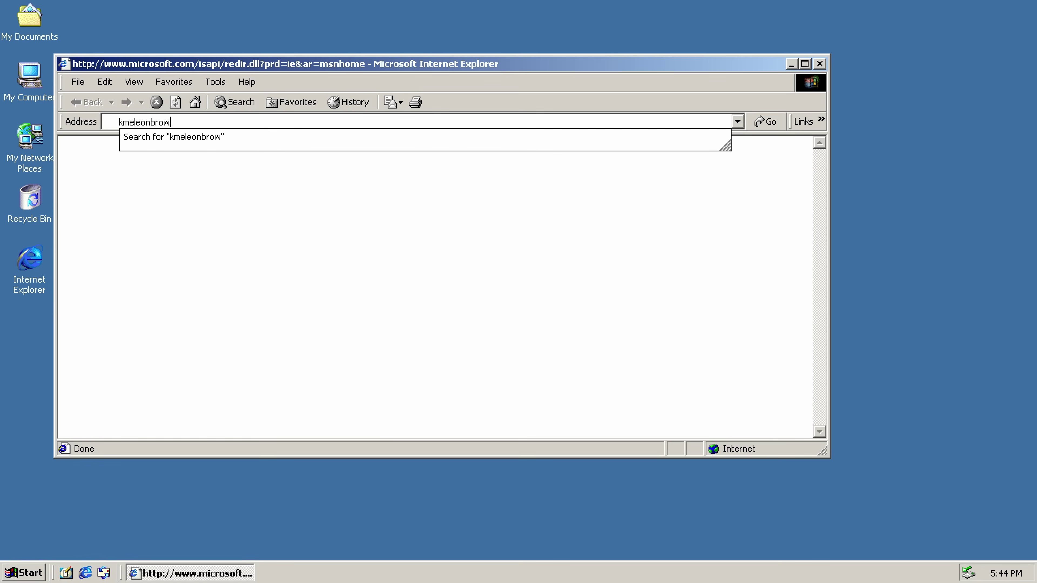
type("ser.org")
key("Return")
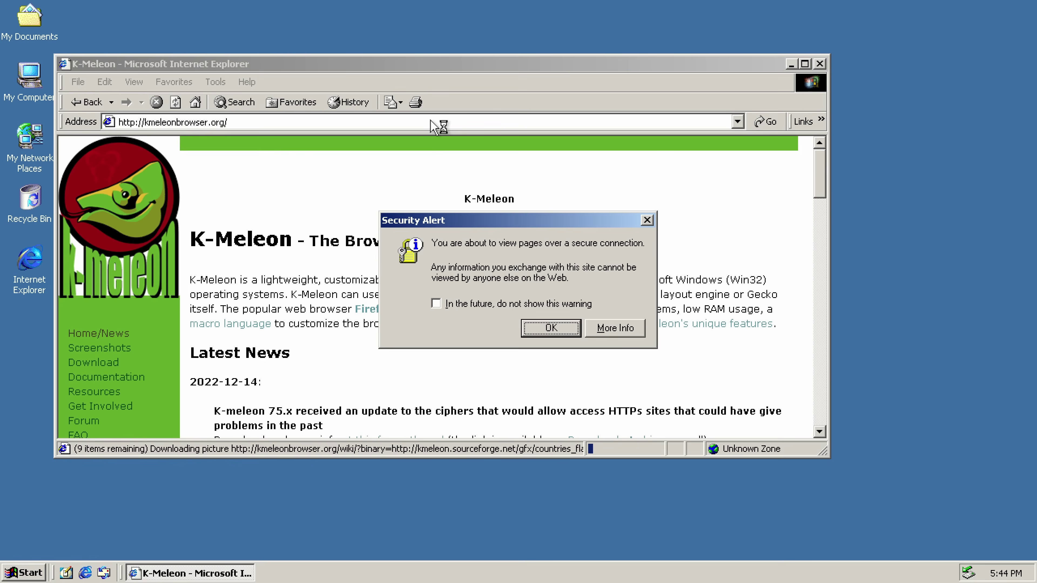
left_click(548, 327)
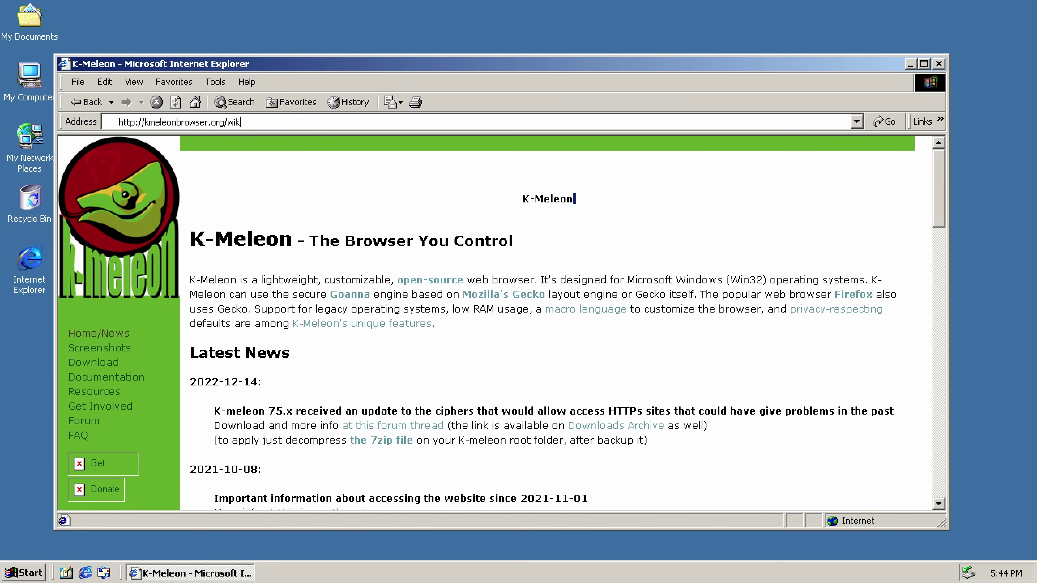
type("00")
key("Return")
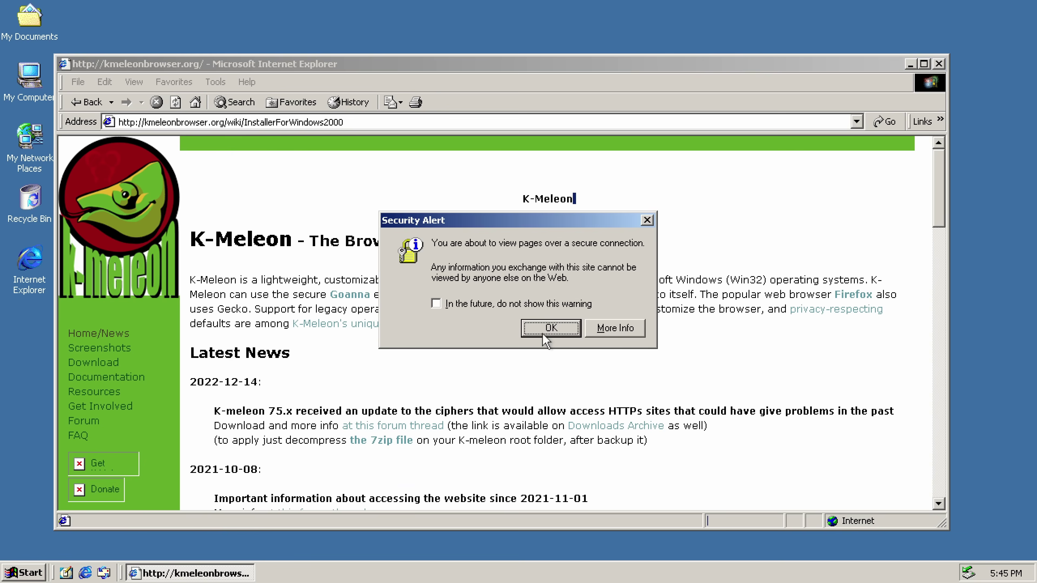
left_click(556, 327)
scroll(391, 293, "down", 10)
scroll(392, 294, "up", 10)
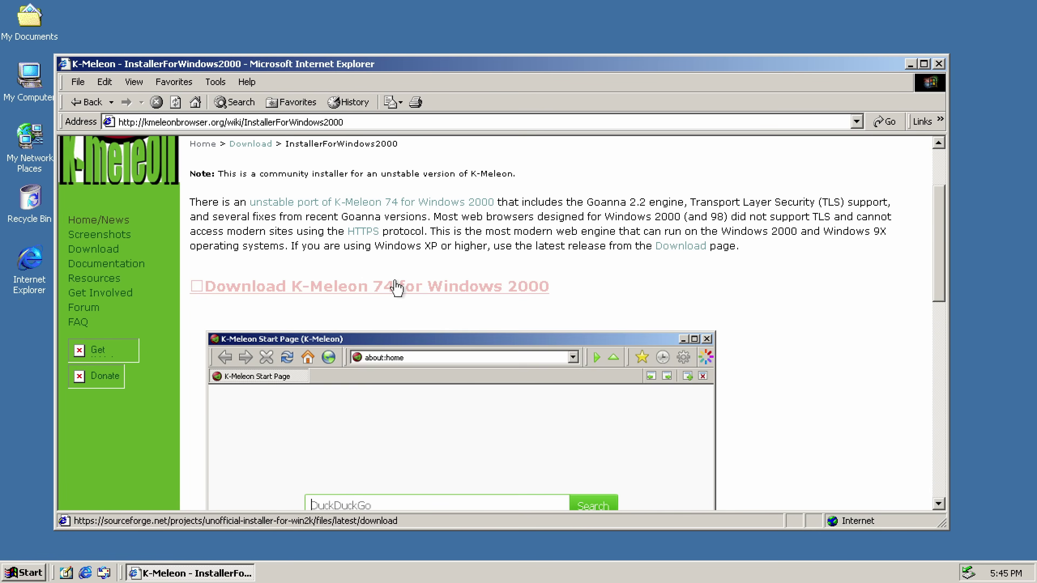
left_click(344, 285)
Enable Use TLS 1.0 in Internet Options' Advanced settings and close Internet Explorer.
scroll(396, 425, "down", 3)
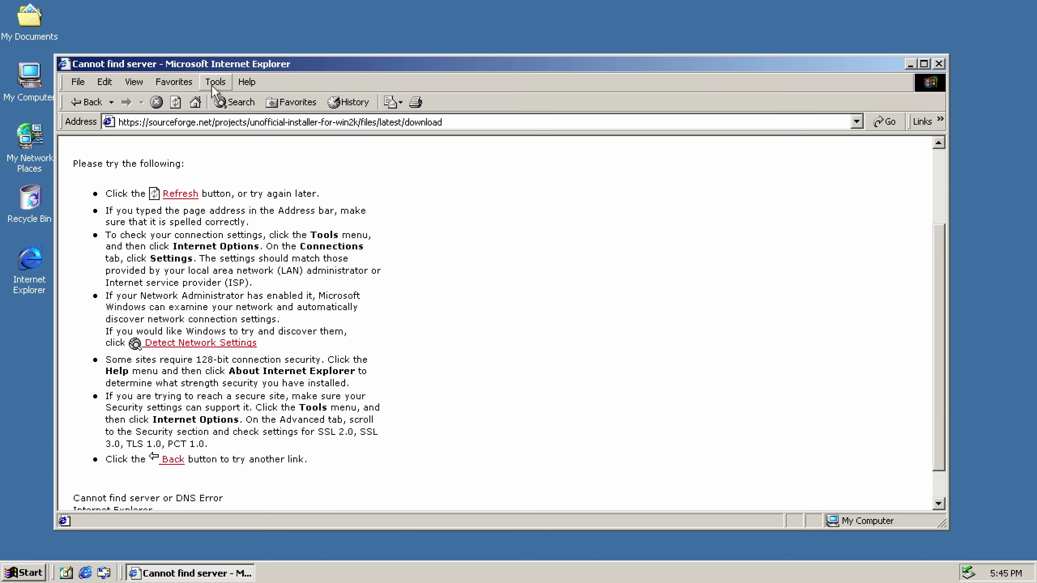
left_click(215, 82)
left_click(318, 202)
left_click(325, 98)
scroll(325, 247, "down", 6)
left_click_drag(368, 245, 365, 327)
left_click(110, 295)
left_click(253, 414)
scroll(527, 333, "up", 5)
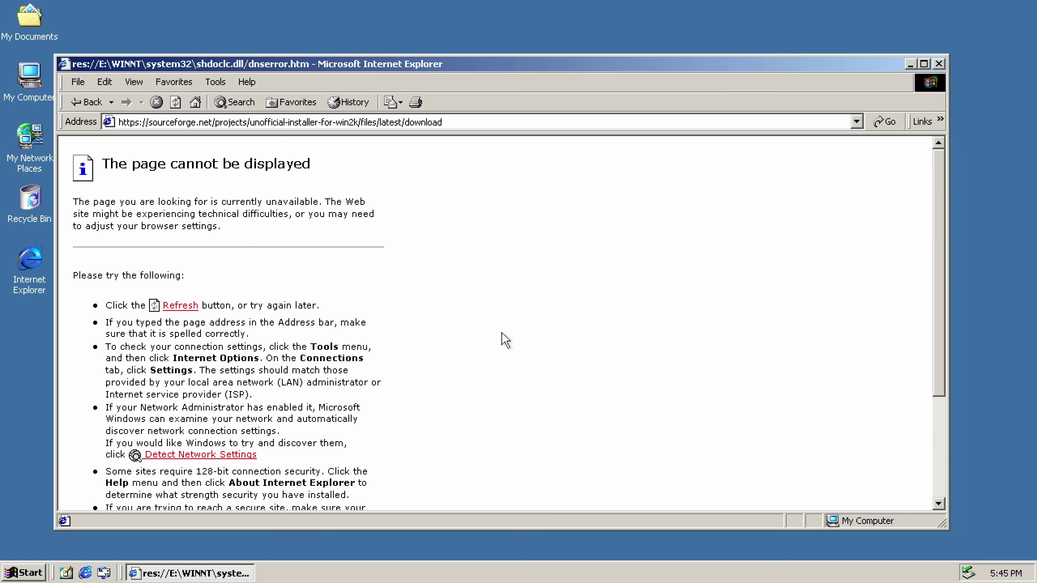
scroll(507, 327, "down", 5)
left_click(938, 64)
Install K-Meleon from drive H: with the default components and close Explorer.
double_click(297, 200)
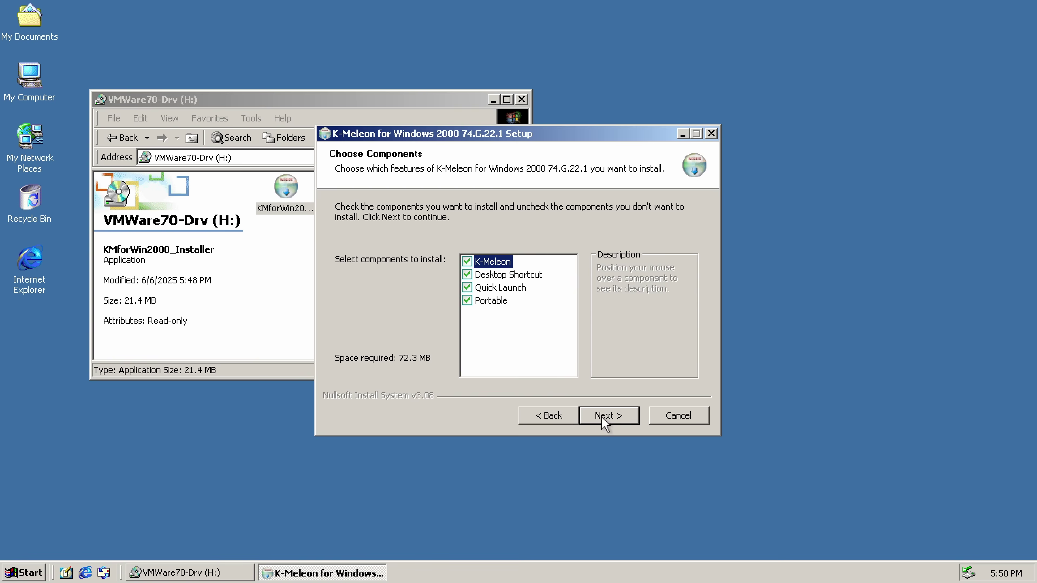
left_click(604, 419)
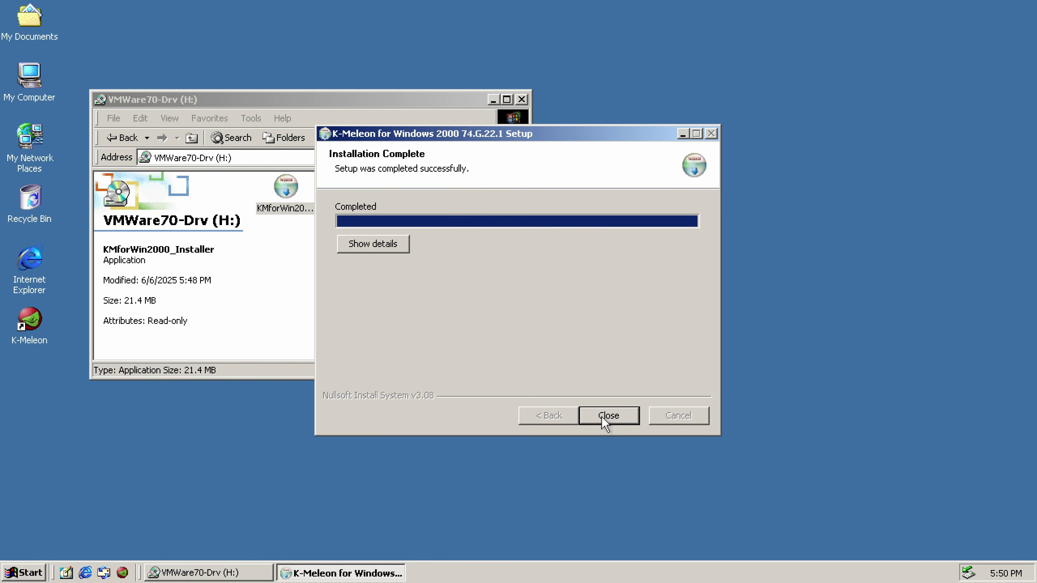
left_click(608, 415)
key("BackSpace")
left_click(522, 100)
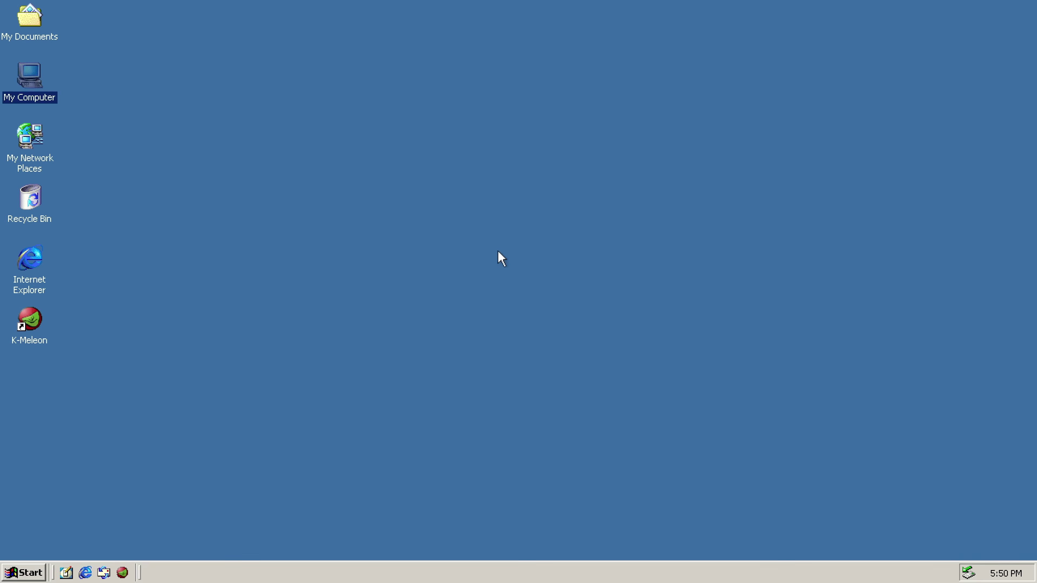
key("k")
key("Return")
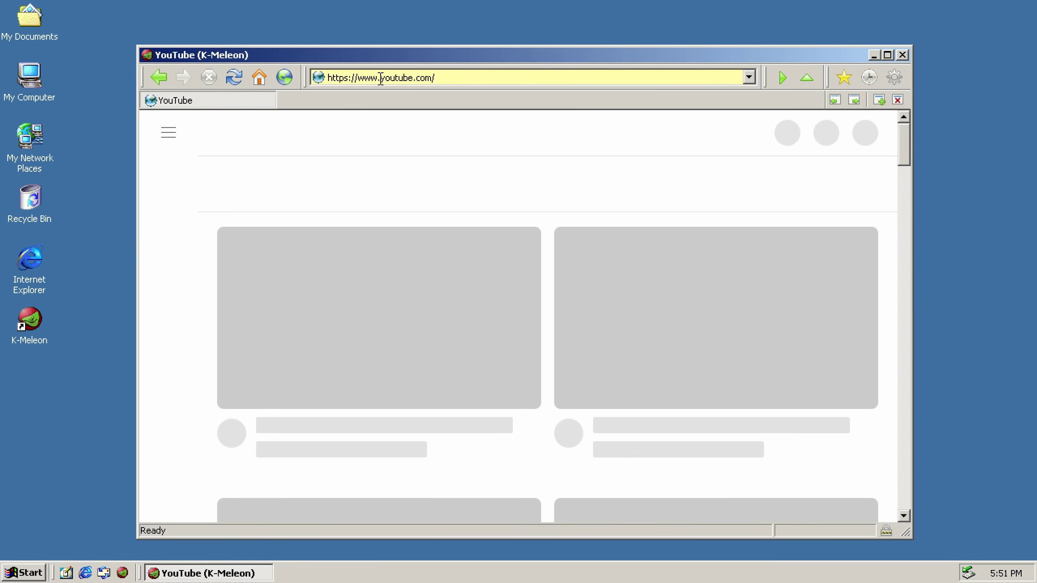
right_click(560, 140)
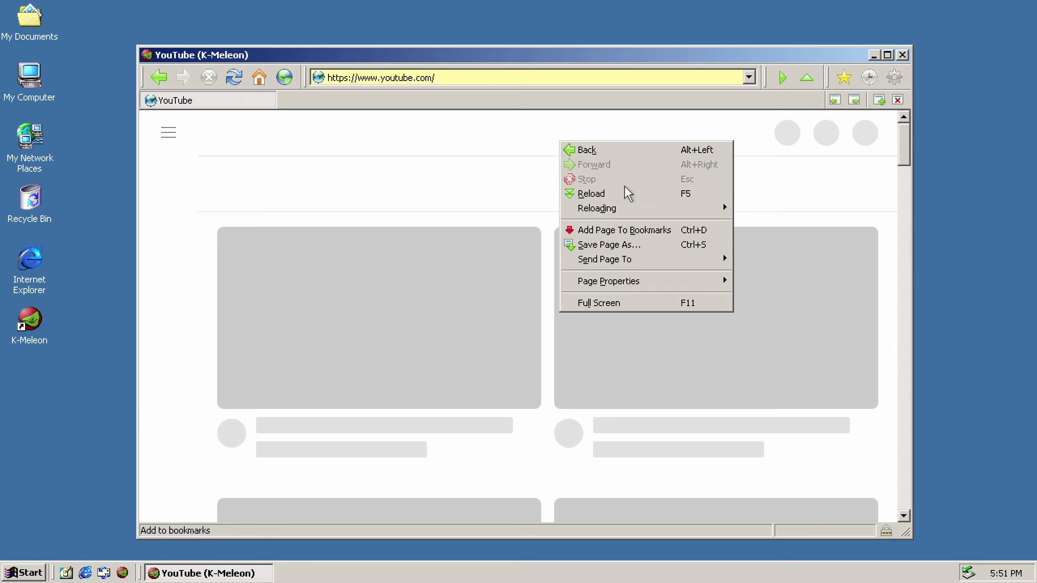
left_click(447, 77)
left_click(372, 155)
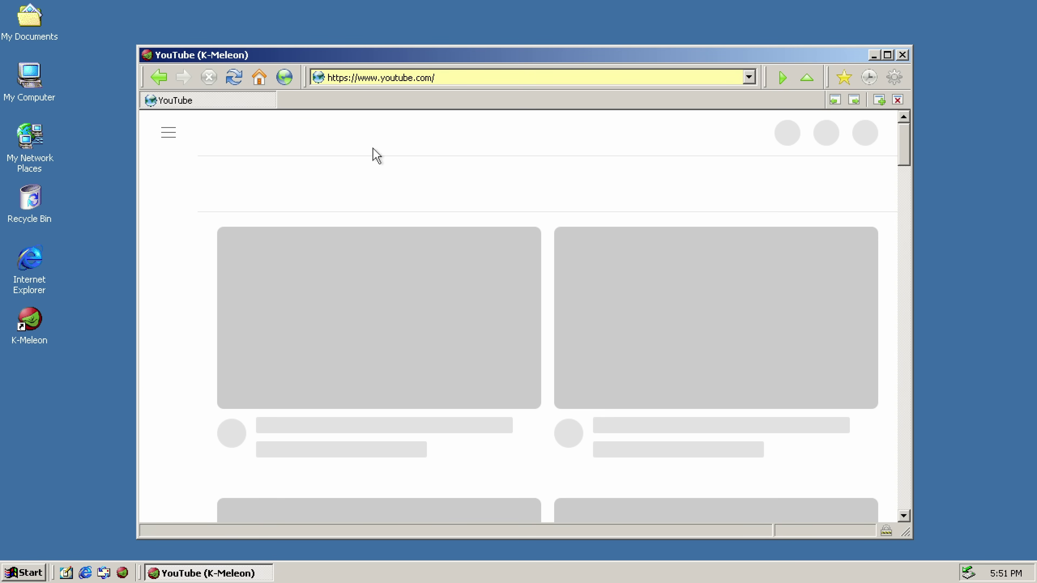
left_click(456, 72)
type("www.google.com")
key("Return")
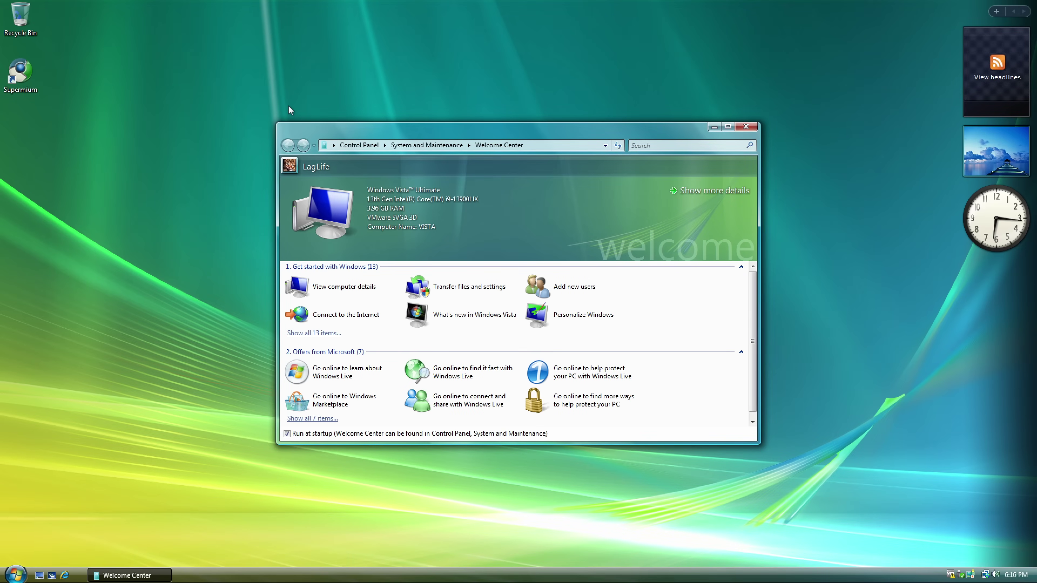
Close the Welcome Center and open Computer Management from Computer, approving the UAC prompt.
left_click(746, 126)
left_click(16, 575)
right_click(180, 434)
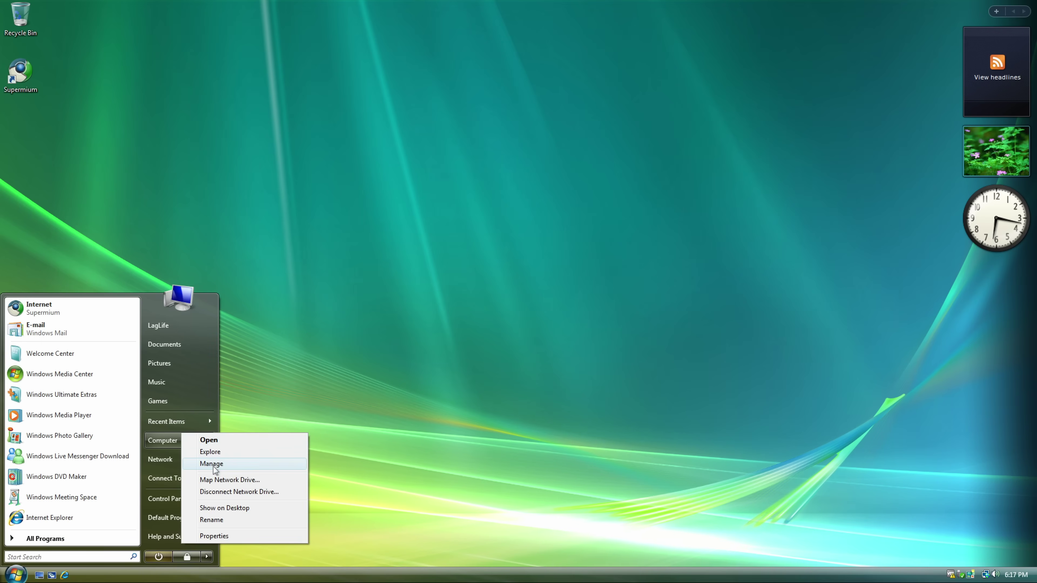
left_click(220, 452)
left_click(218, 447)
In Disk Management, create a simple volume from all 10846 MB of free space, default drive letter.
left_click(72, 145)
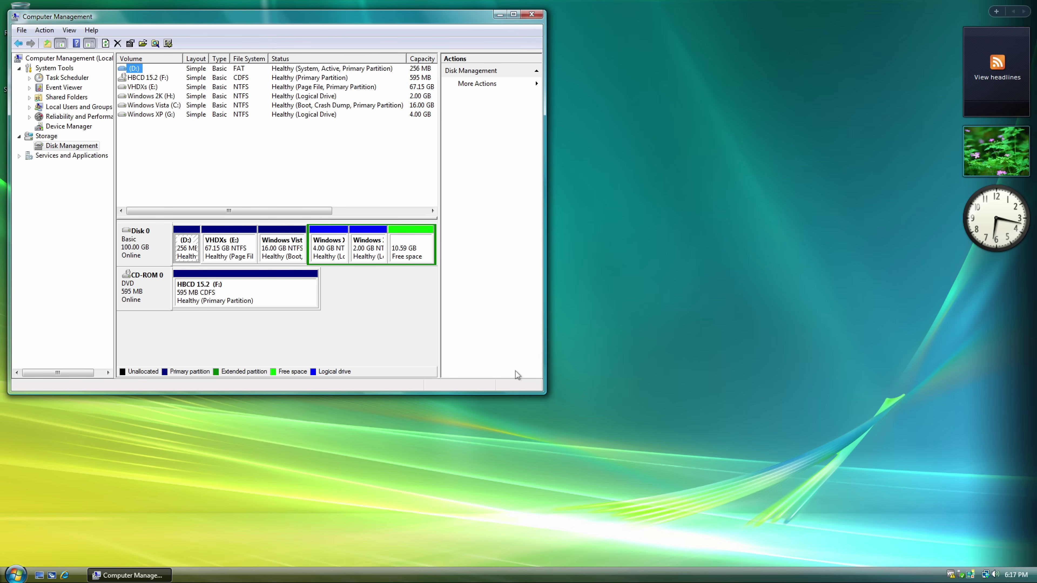
left_click_drag(545, 393, 772, 440)
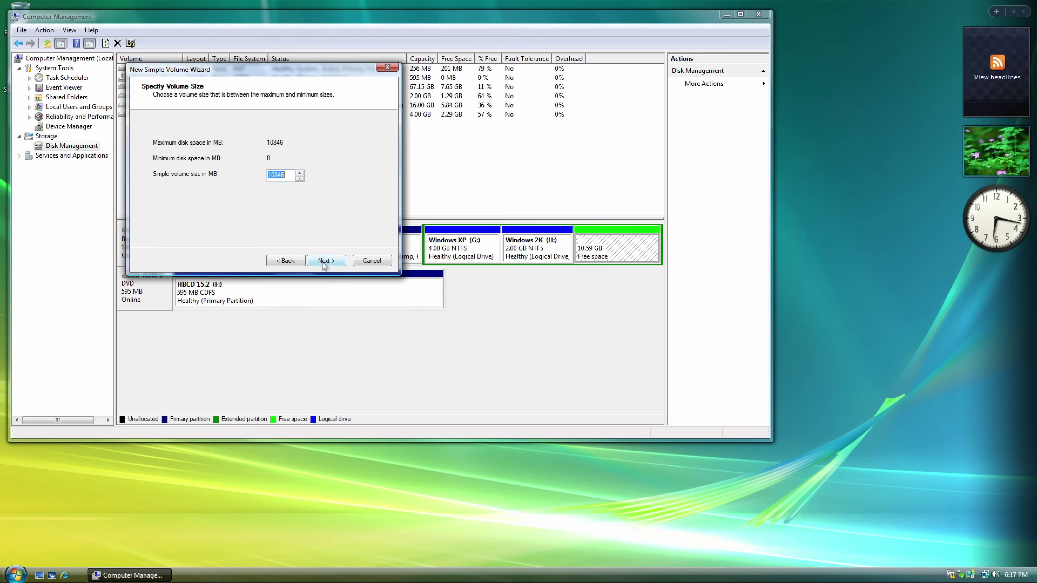
left_click(326, 260)
left_click(326, 260)
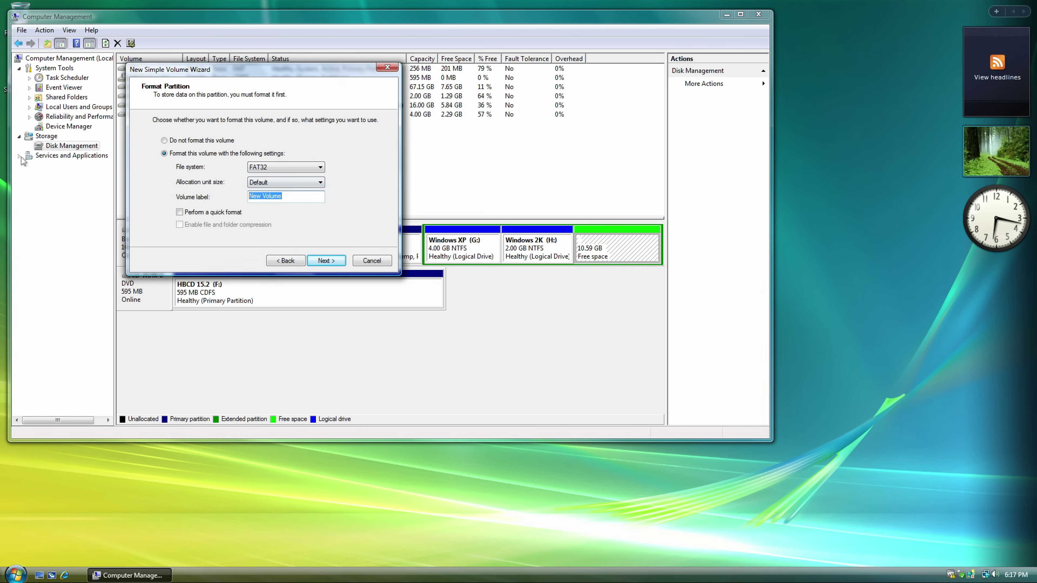
left_click(326, 260)
left_click(326, 261)
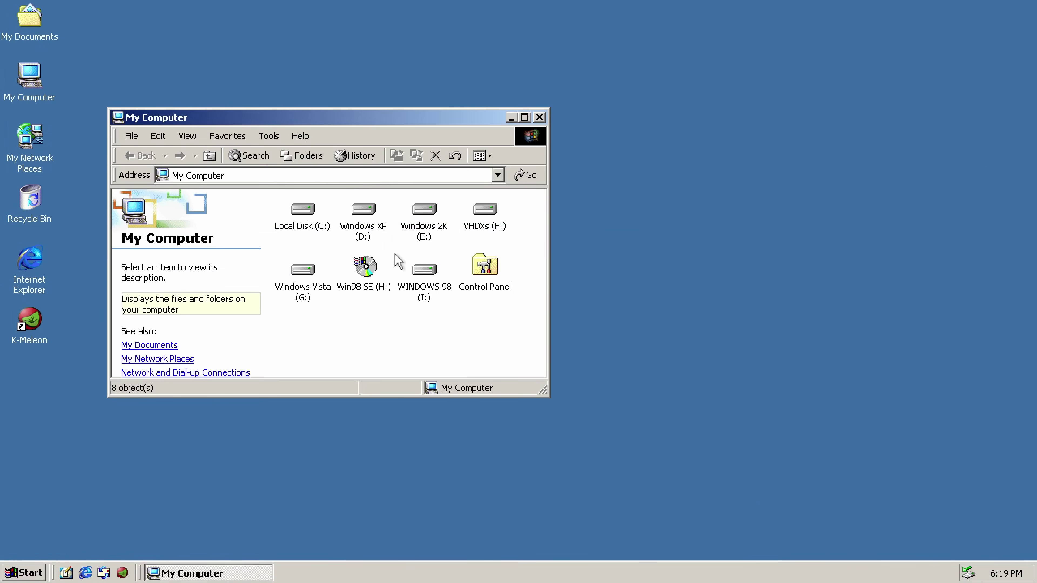
Open the Win98 SE disc in drive H:, dismiss autorun, and copy the win98 folder.
double_click(363, 255)
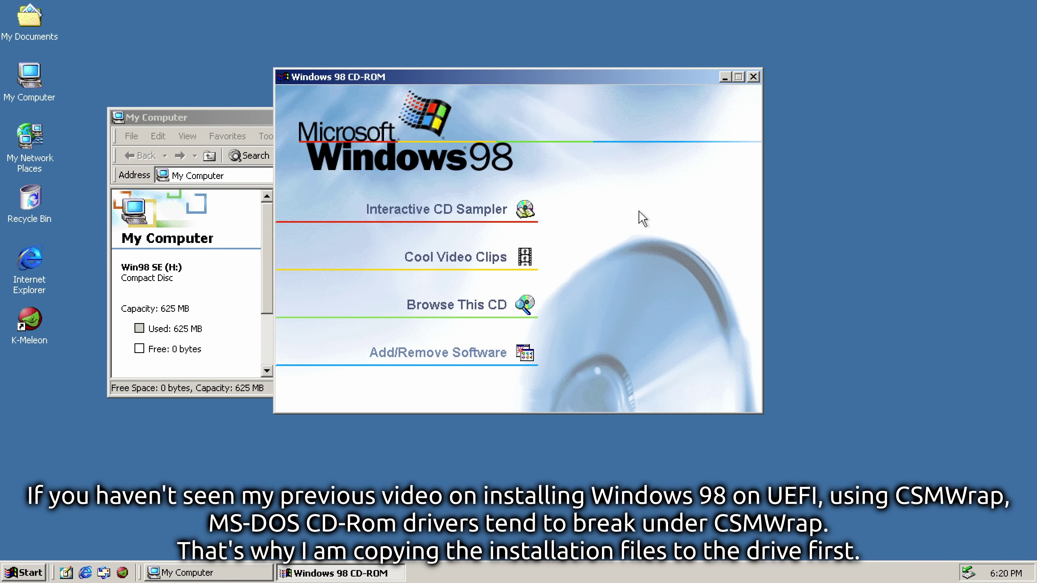
left_click(753, 76)
double_click(392, 286)
right_click(293, 265)
left_click(324, 384)
Paste the win98 folder onto the WINDOWS 98 (I:) drive and rename it.
left_click(209, 155)
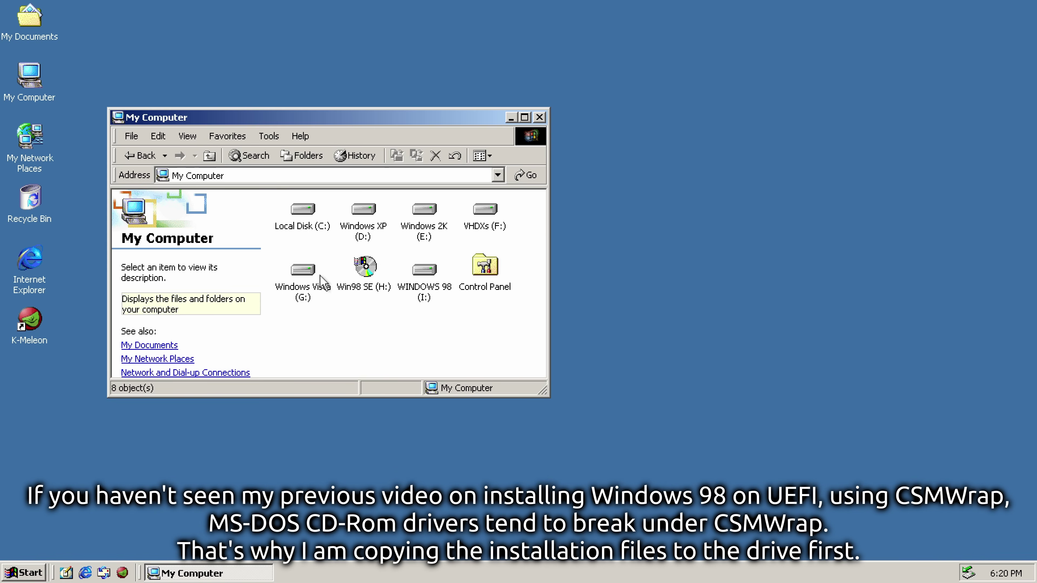
double_click(424, 265)
right_click(335, 248)
left_click(359, 343)
right_click(343, 236)
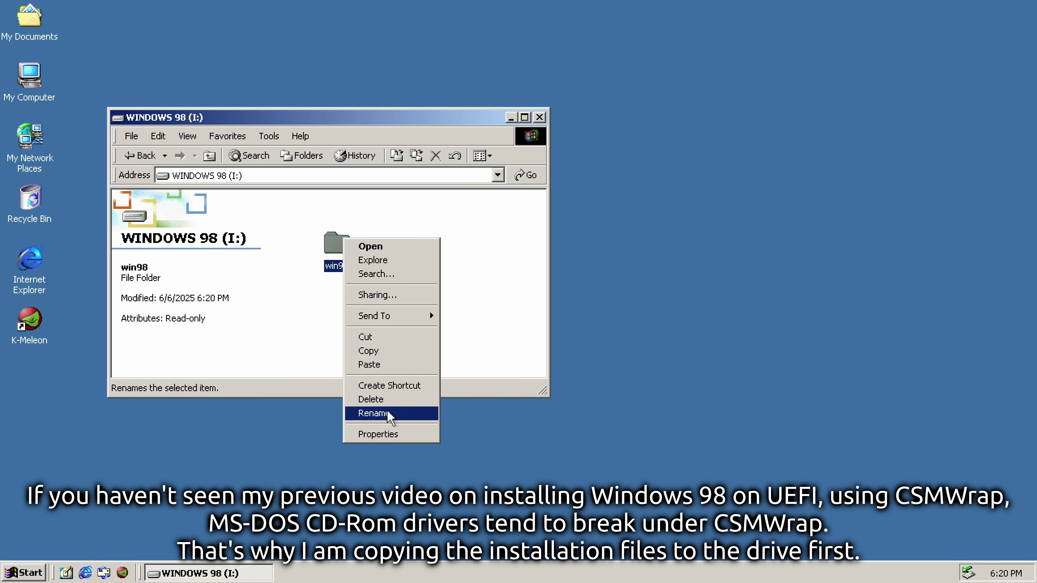
left_click(388, 410)
left_click(444, 309)
Close Explorer and restart Windows 2000.
left_click(540, 118)
key("alt+F4")
left_click(502, 318)
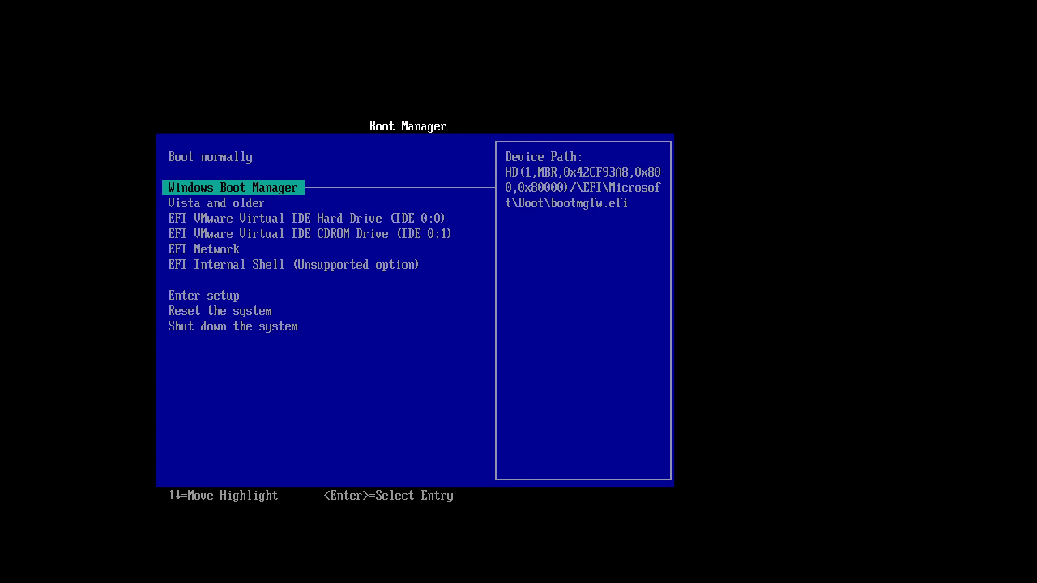
Boot to the Windows 98 startup prompt, switch to D:\CABS and launch setup.
key("Down")
key("Return")
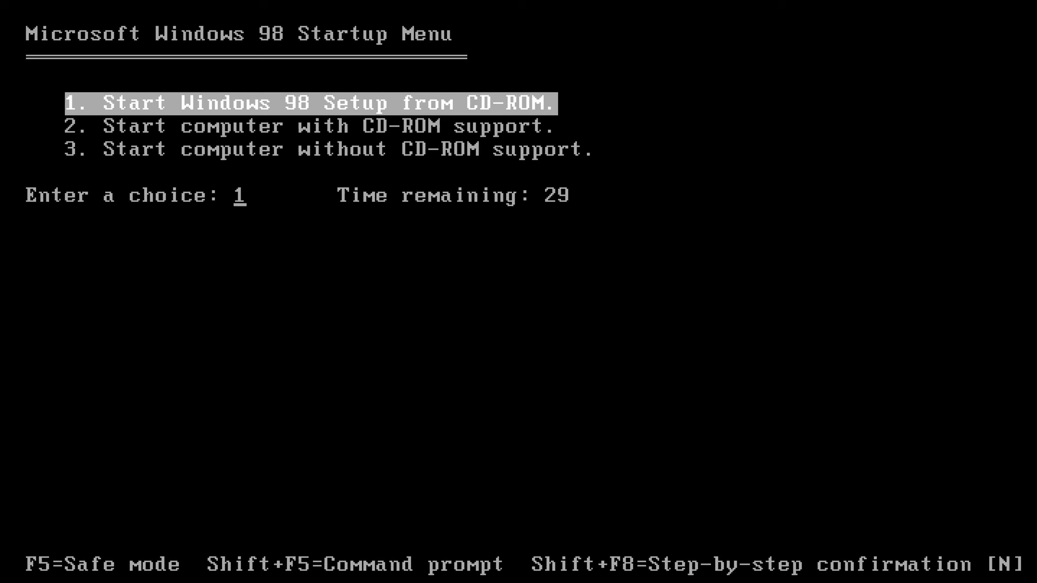
type("c:")
key("Return")
type("dir")
key("Return")
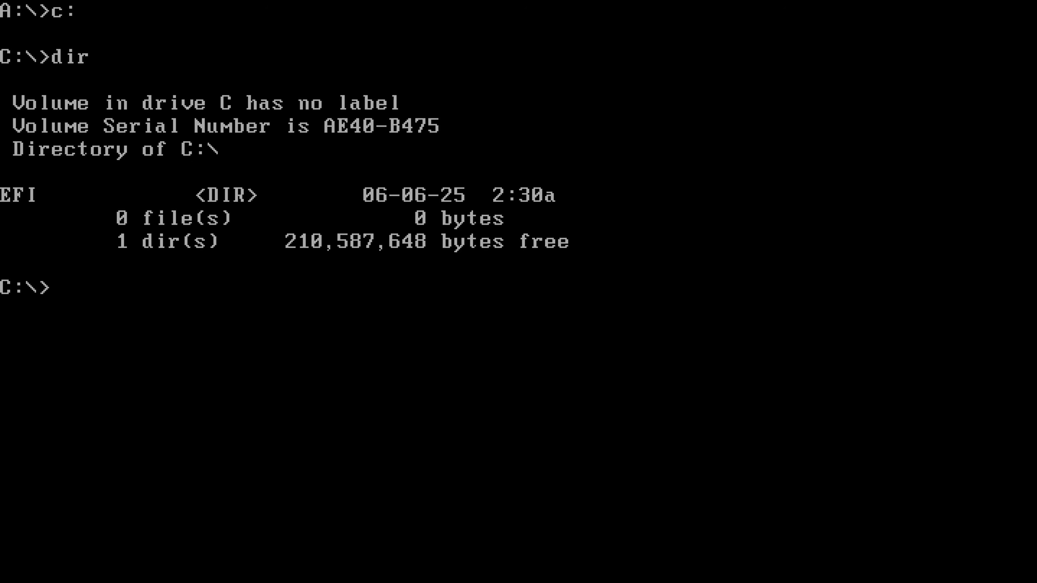
type("d:")
key("Return")
type("dir")
key("Return")
type("cd cabs")
key("Return")
type("setup")
key("Return")
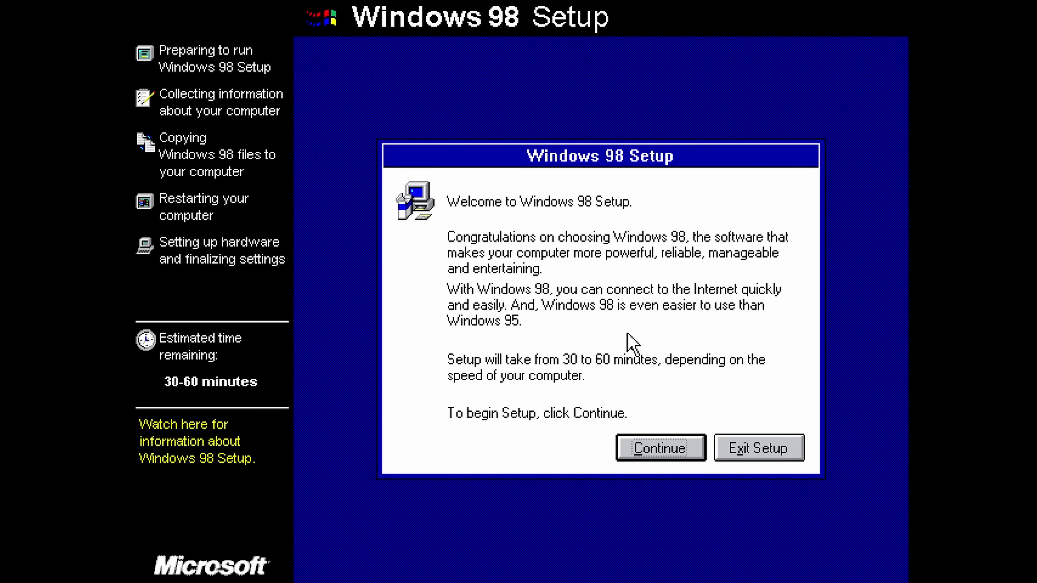
left_click(675, 439)
Choose Other directory and set the install folder to D:\WINDOWS.
key("Return")
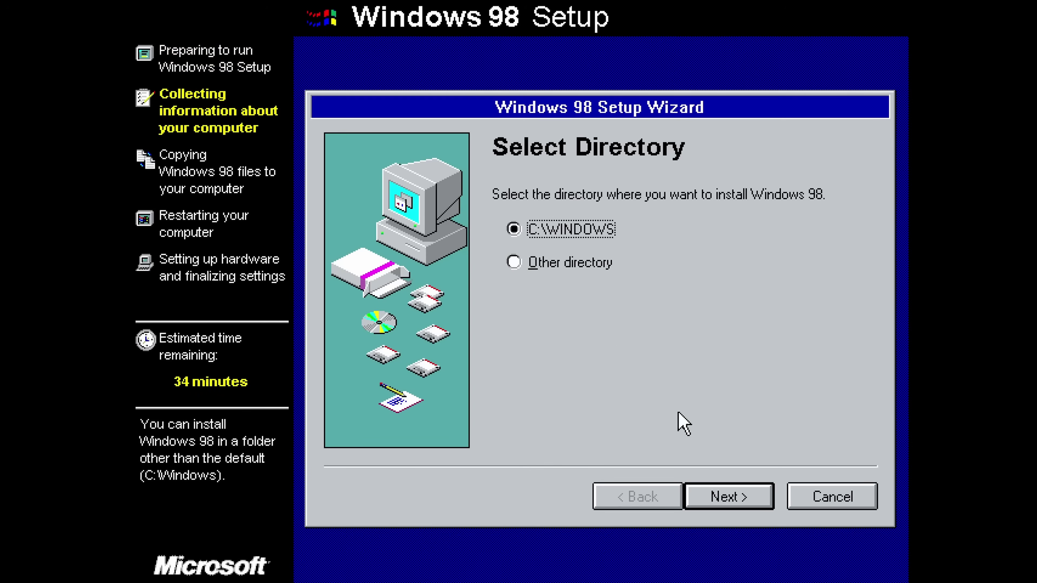
key("Down")
key("Return")
key("Home")
key("Right")
key("BackSpace")
type("D")
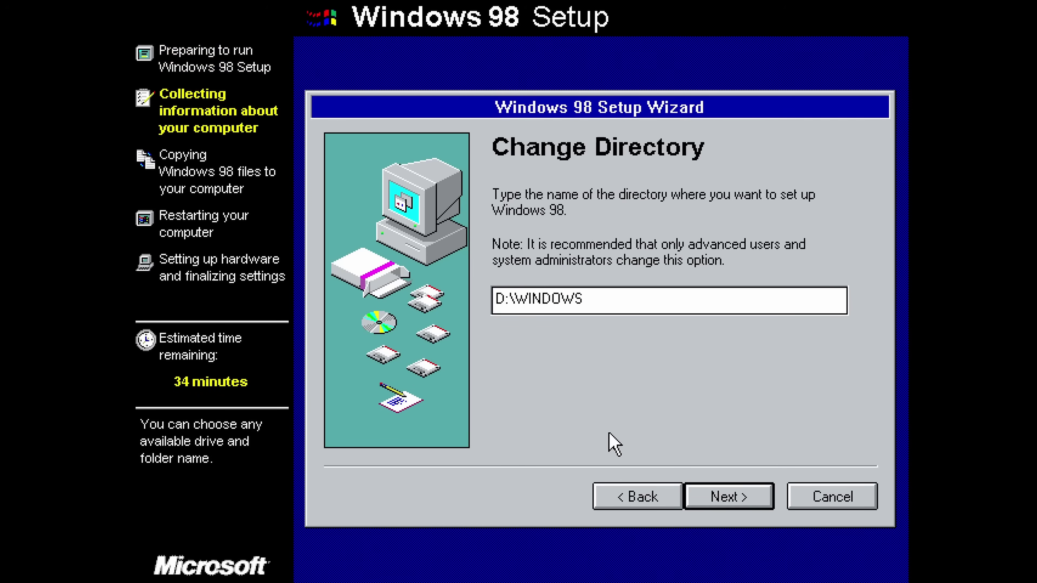
left_click(716, 496)
Keep the default setup option, choose United States, copy the files and restart.
left_click(719, 497)
left_click(721, 497)
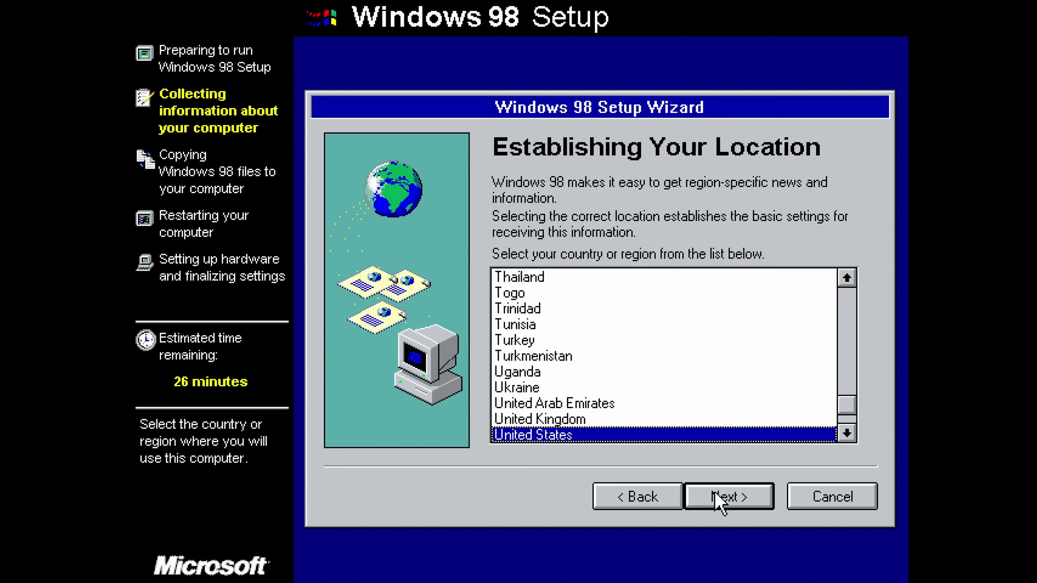
left_click(722, 498)
key("Return")
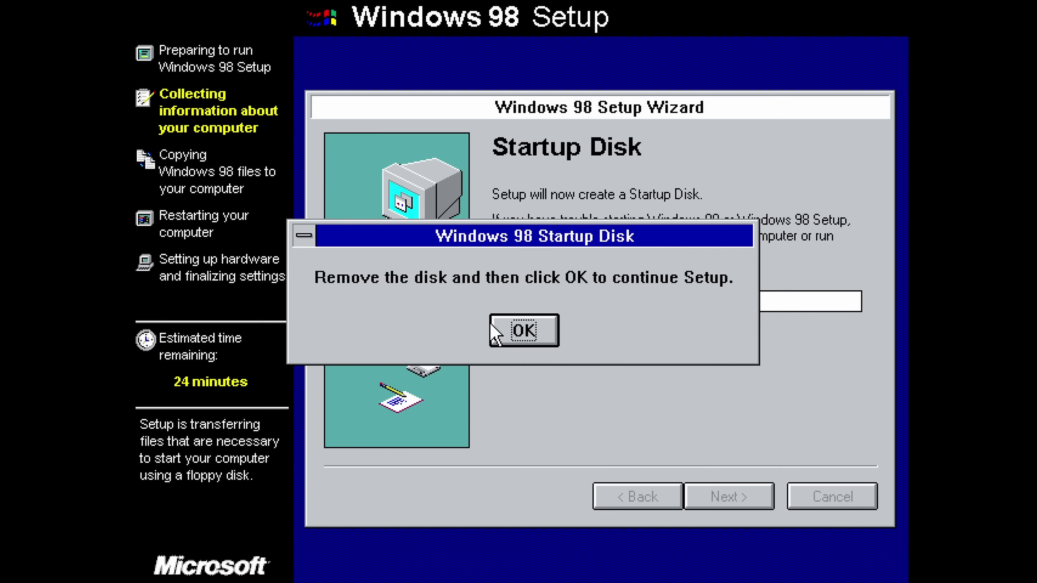
left_click(494, 328)
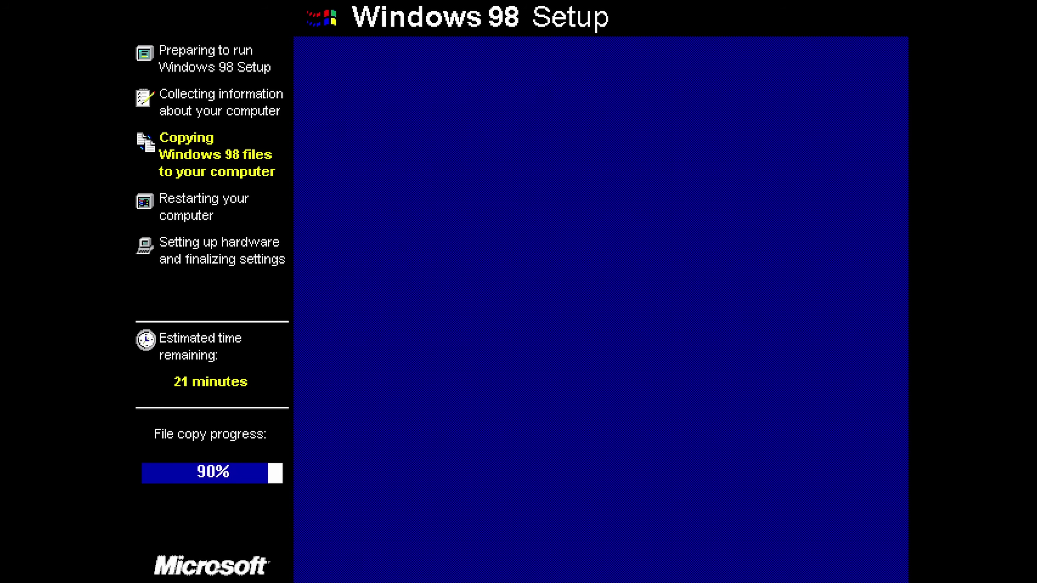
left_click(531, 348)
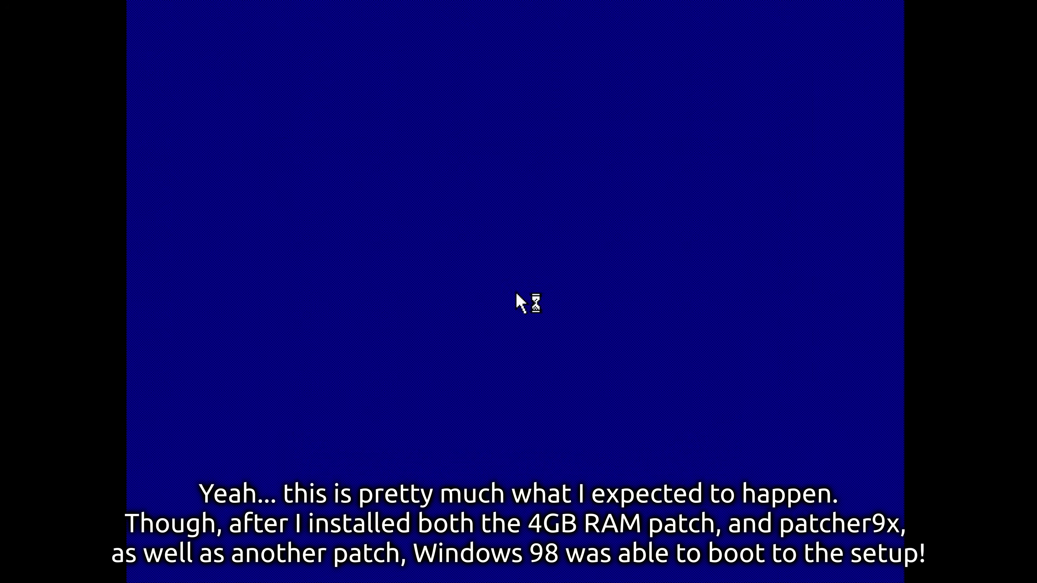
Enter the user name, confirm date, time and time zone, then boot again to resume setup.
type("LagU")
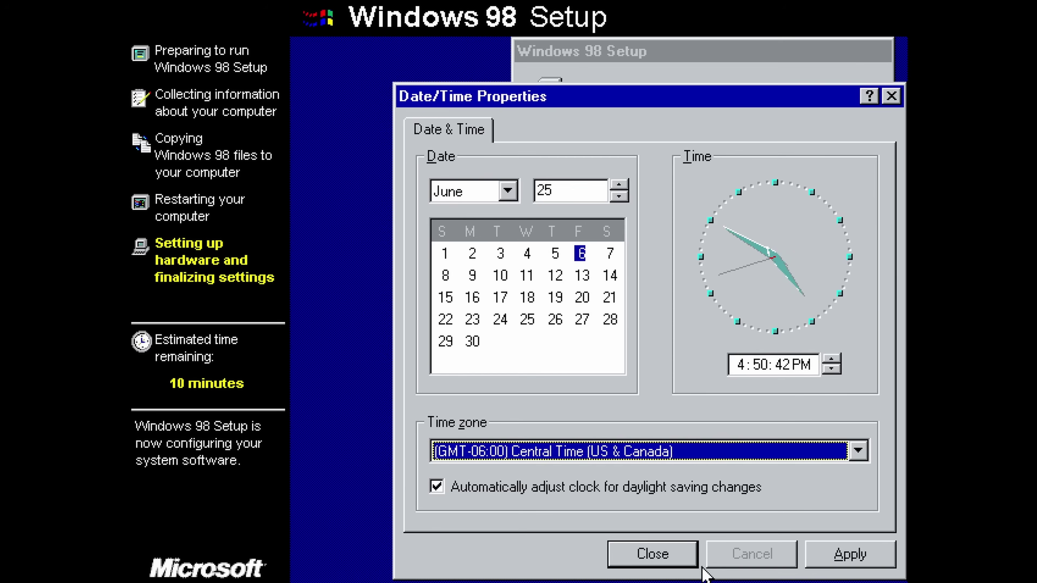
left_click(678, 553)
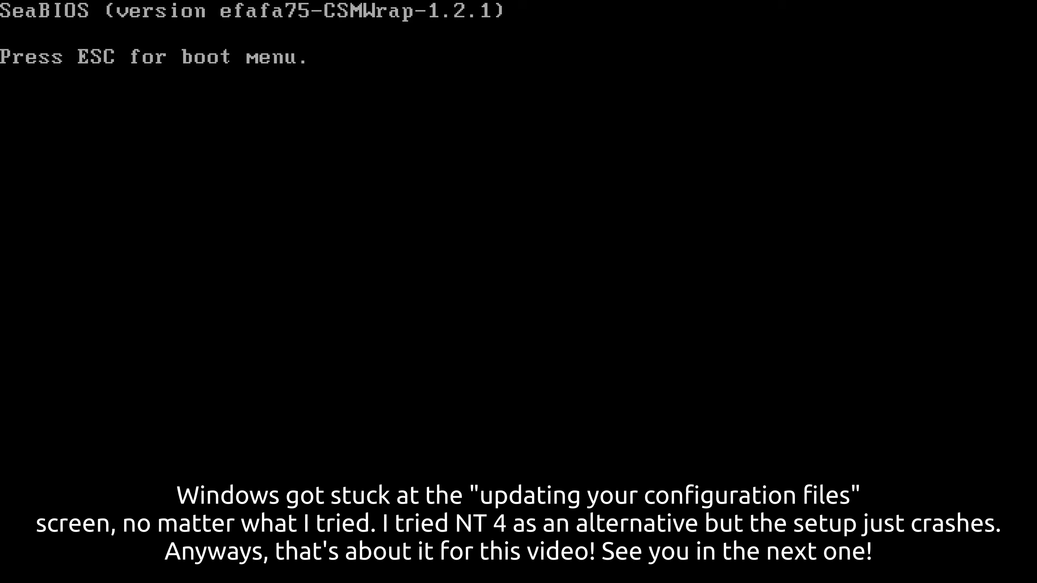
key("Escape")
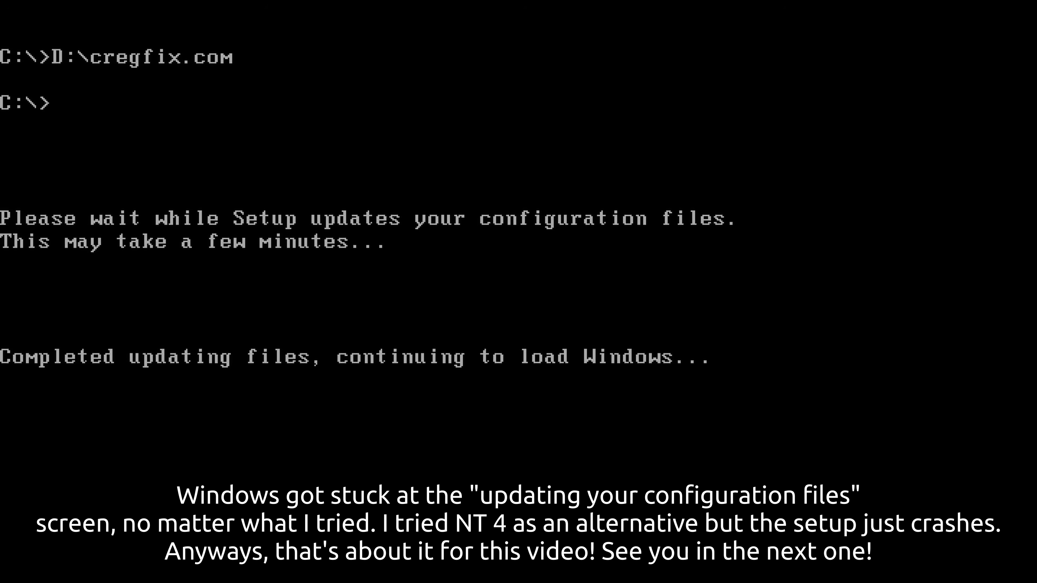